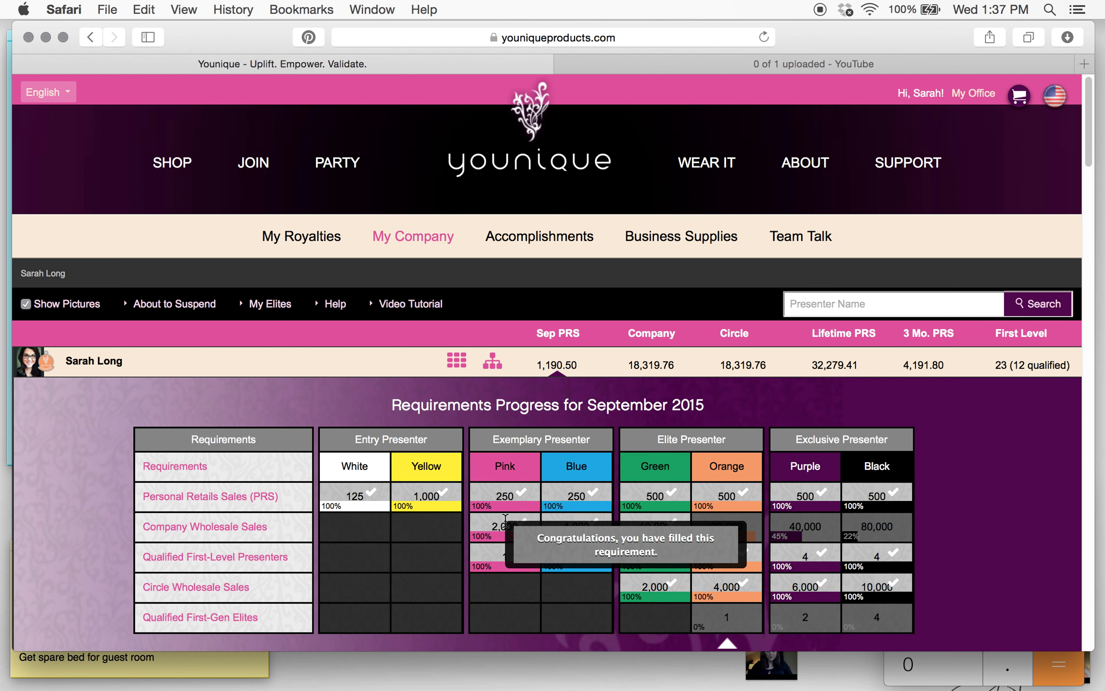
pyautogui.click(958, 676)
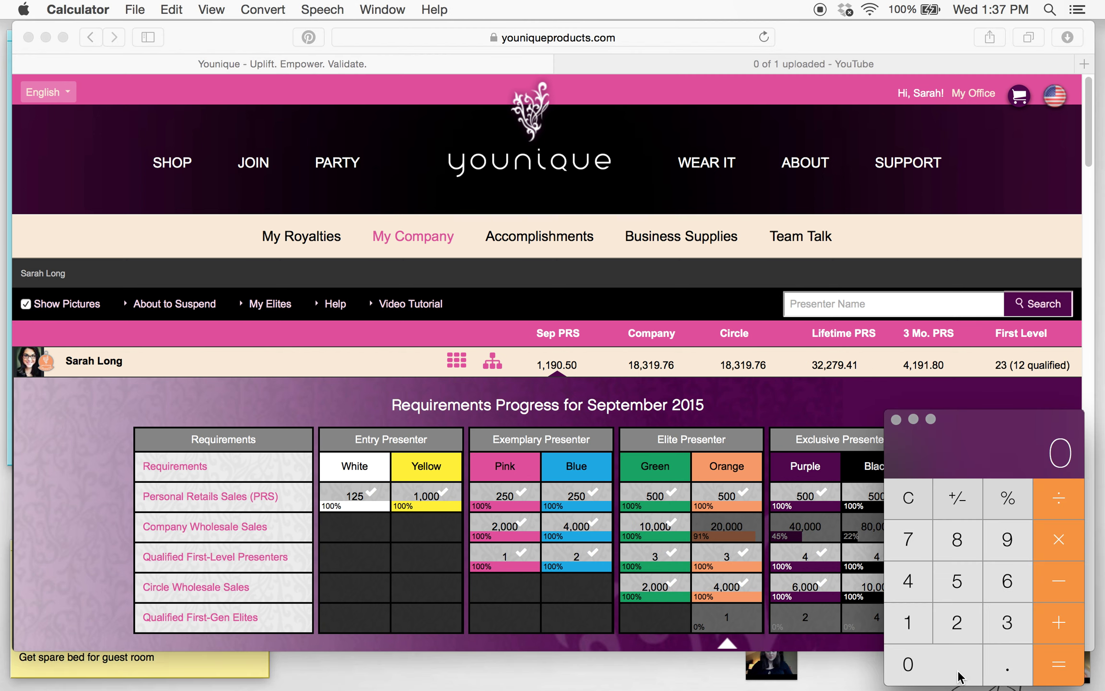
pyautogui.click(908, 499)
pyautogui.click(910, 499)
pyautogui.click(498, 530)
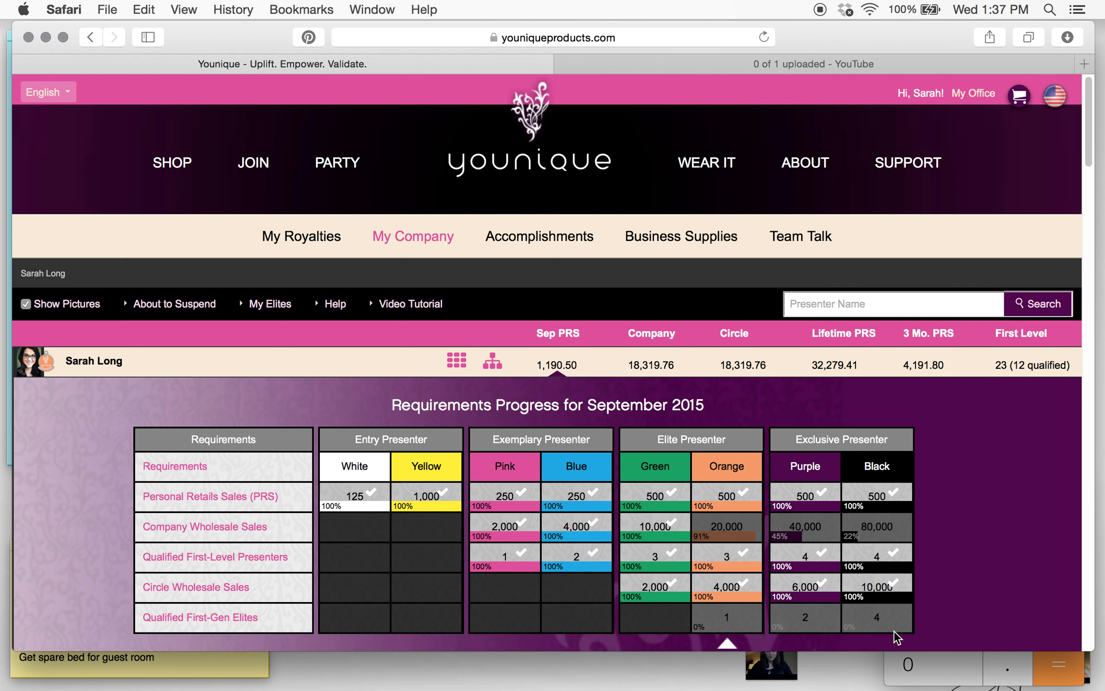
# Switch to the calculator, clear it and calculate 2000 minus 25%
pyautogui.click(933, 656)
pyautogui.click(914, 496)
pyautogui.write('2000')
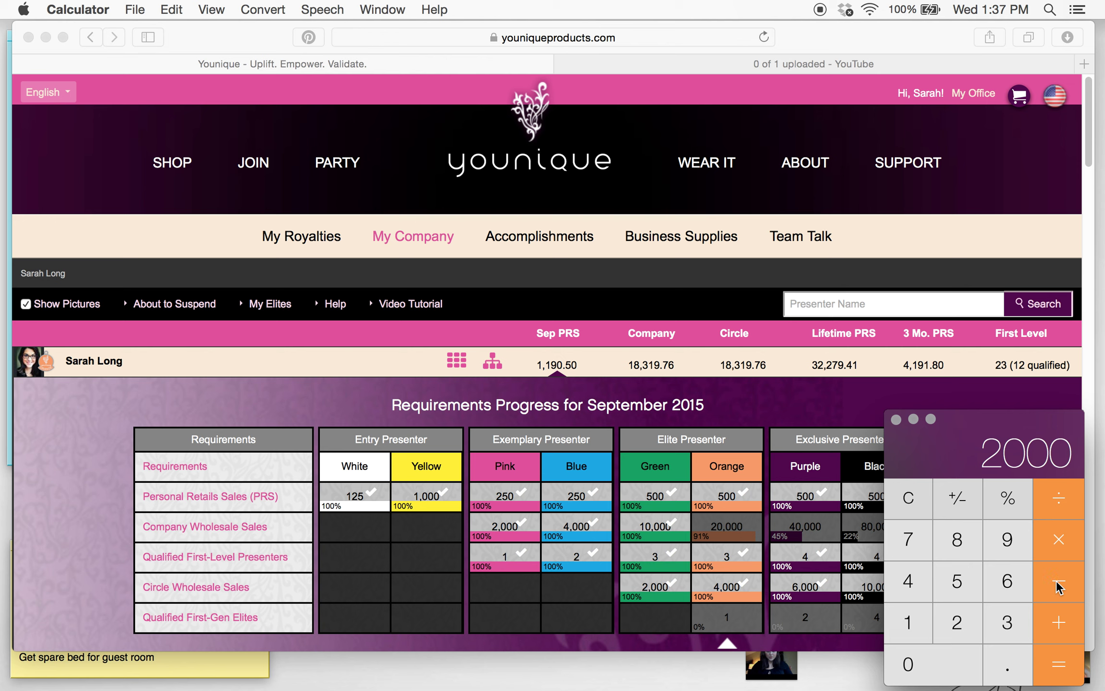
pyautogui.click(956, 624)
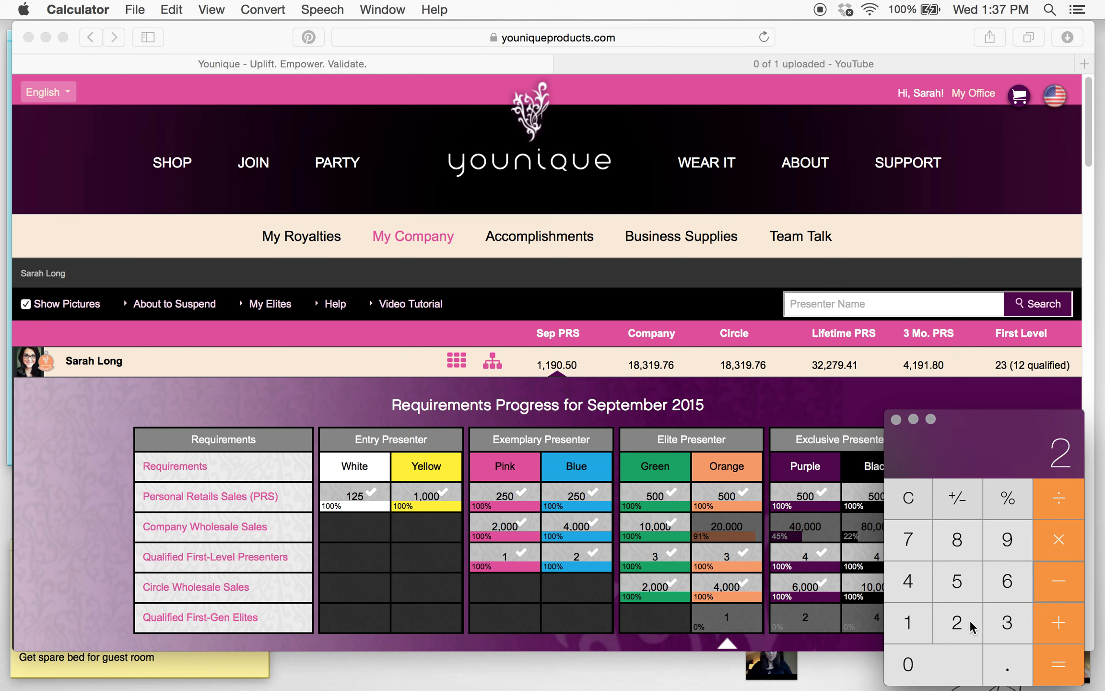
pyautogui.click(959, 581)
pyautogui.click(1007, 499)
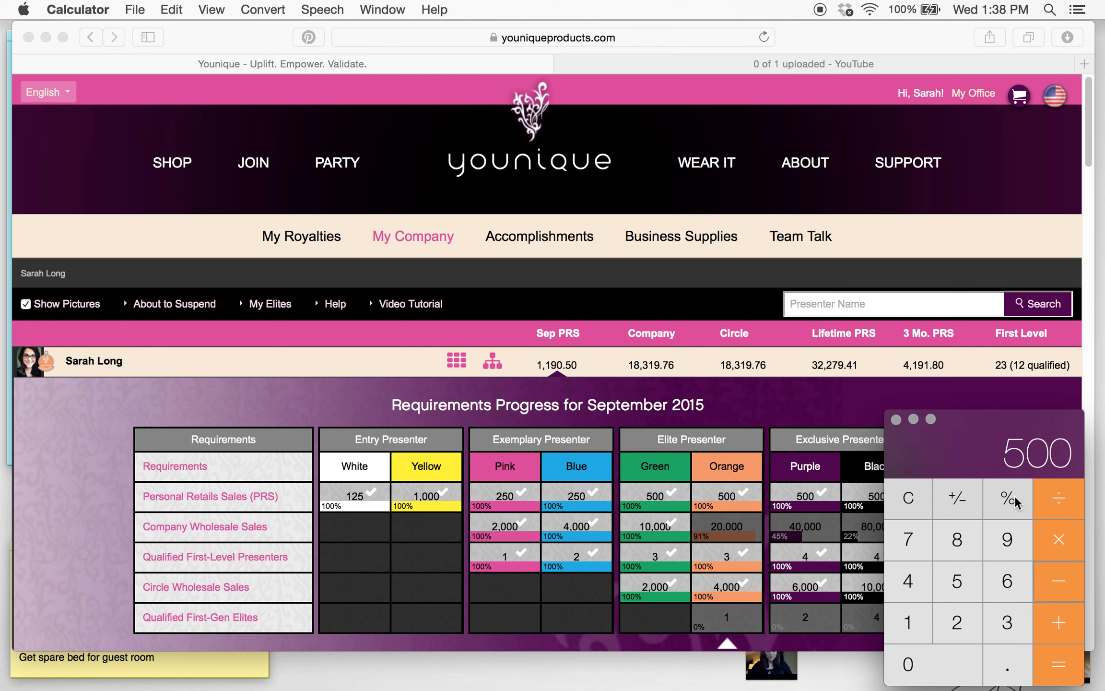
pyautogui.click(1063, 673)
# Clear the calculator and add 500 to 2000
pyautogui.click(909, 498)
pyautogui.click(955, 621)
pyautogui.click(940, 664)
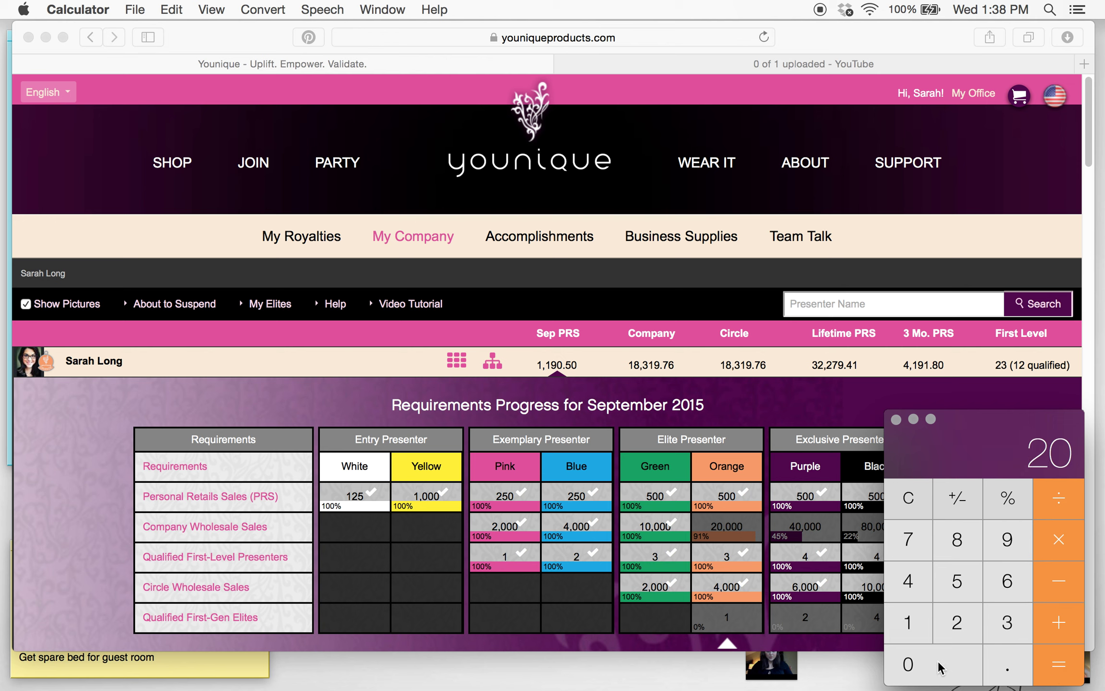
pyautogui.click(940, 664)
pyautogui.click(940, 664)
pyautogui.click(1063, 622)
pyautogui.click(957, 581)
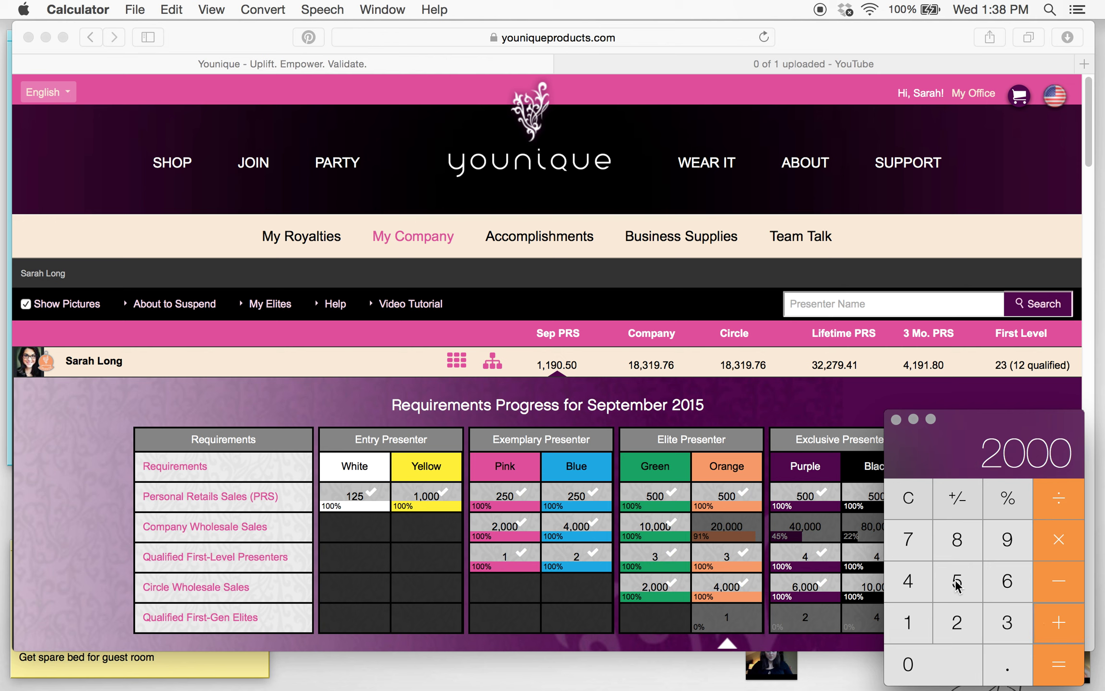
pyautogui.click(925, 664)
pyautogui.click(924, 664)
pyautogui.click(1056, 664)
# Clear the calculator and divide 2000 by 0.75
pyautogui.click(924, 493)
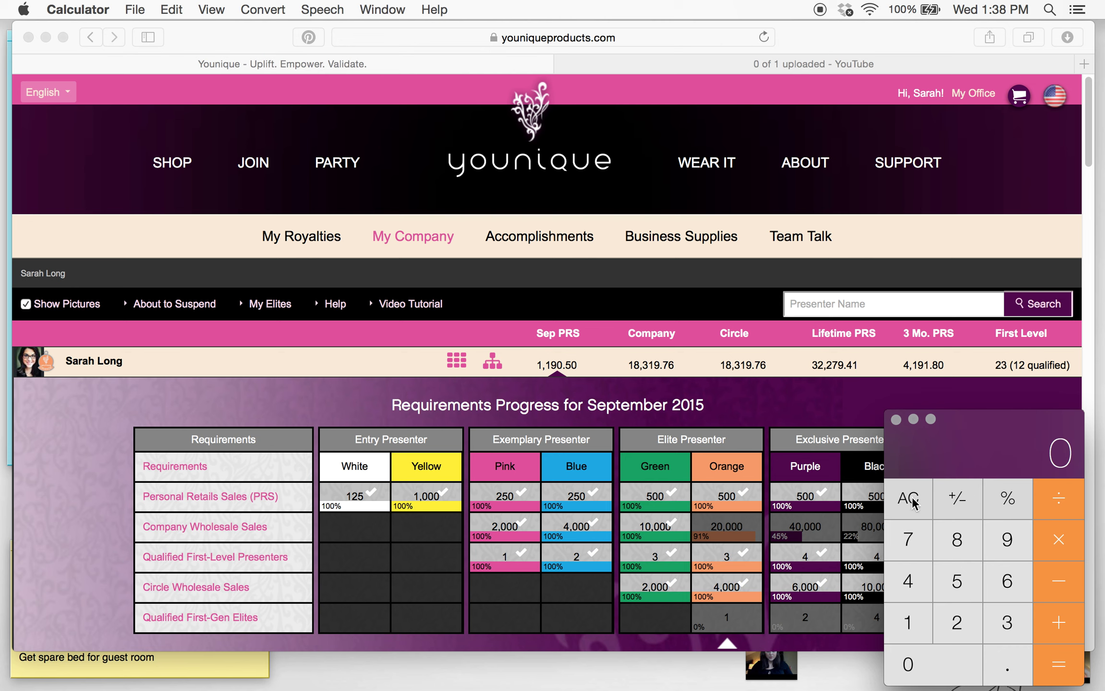
pyautogui.write('2000')
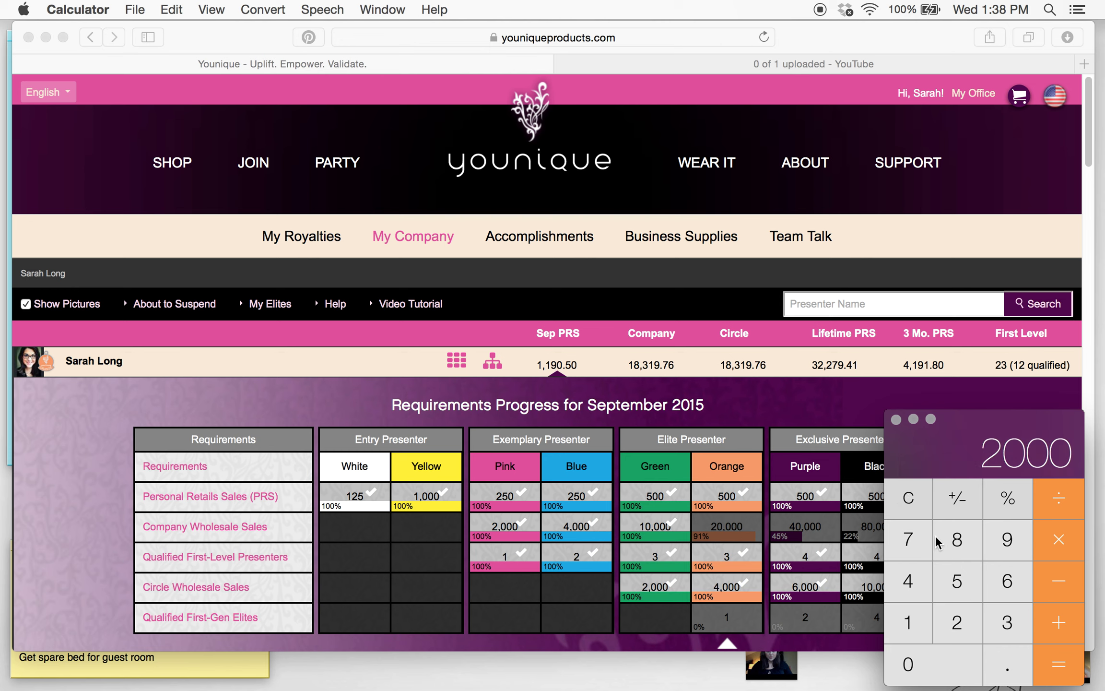
pyautogui.click(1051, 503)
pyautogui.write('.75')
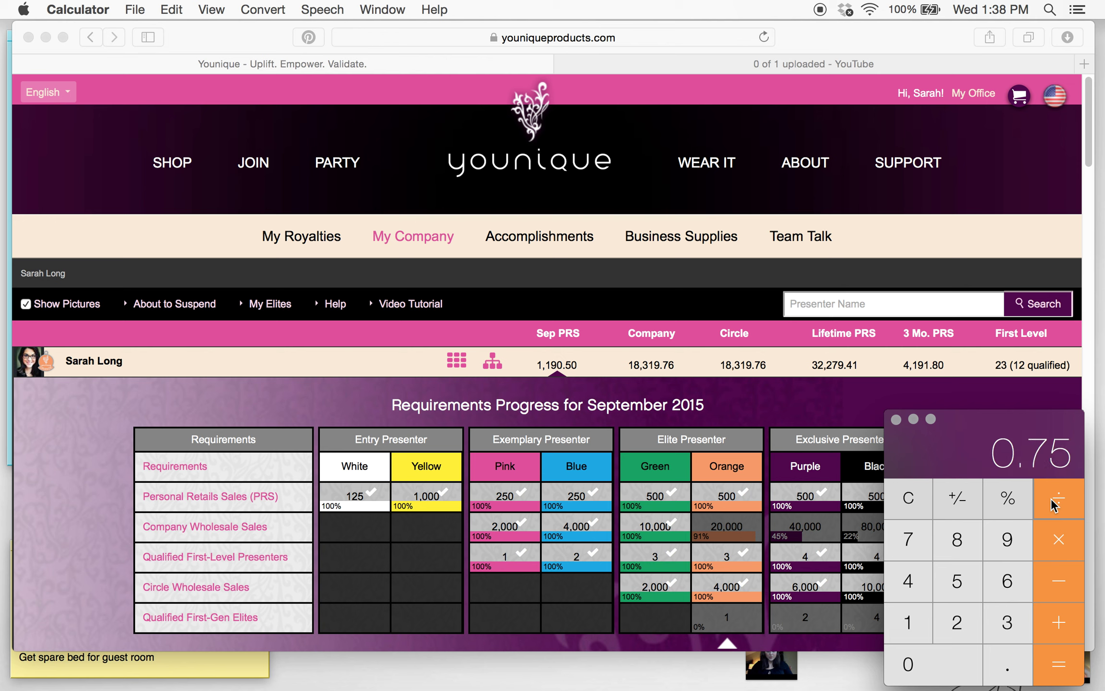
pyautogui.click(1059, 665)
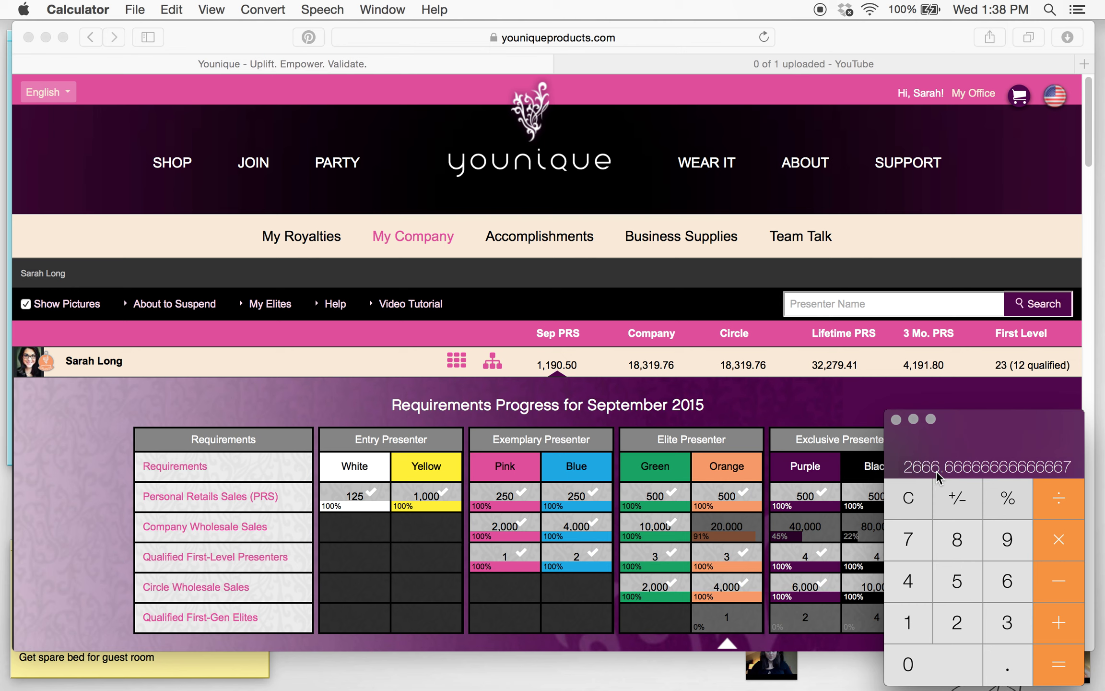
# Start a new calculation and subtract 25% from 2667
pyautogui.click(912, 496)
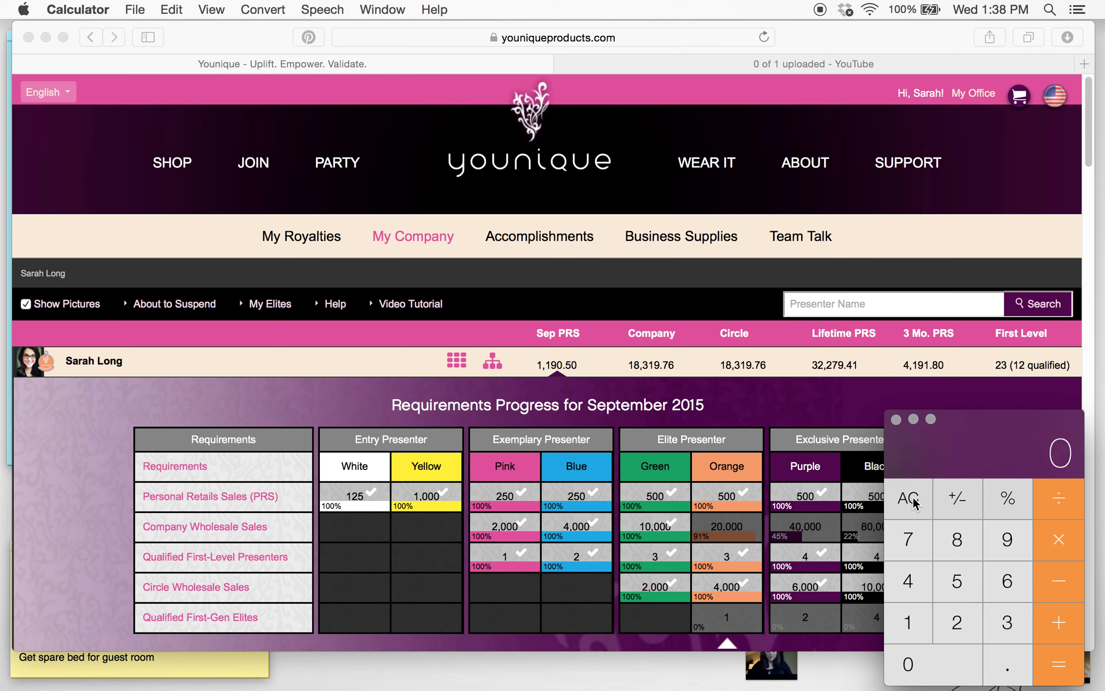
pyautogui.press('2')
pyautogui.press('6')
pyautogui.press('6')
pyautogui.press('7')
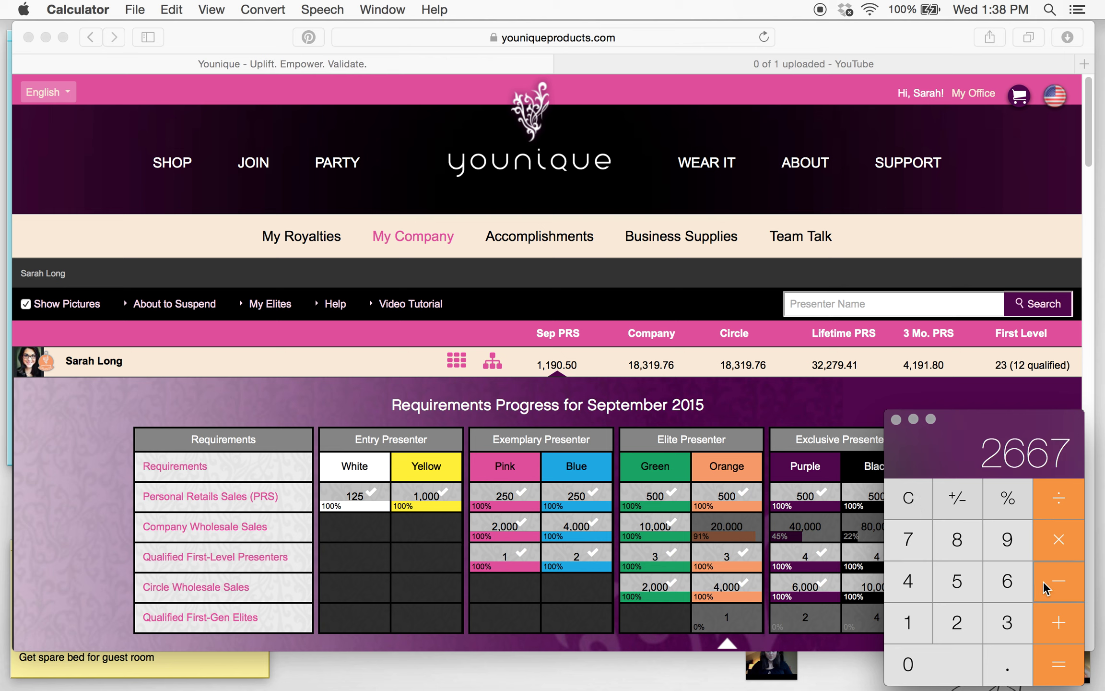
pyautogui.press('2')
pyautogui.press('5')
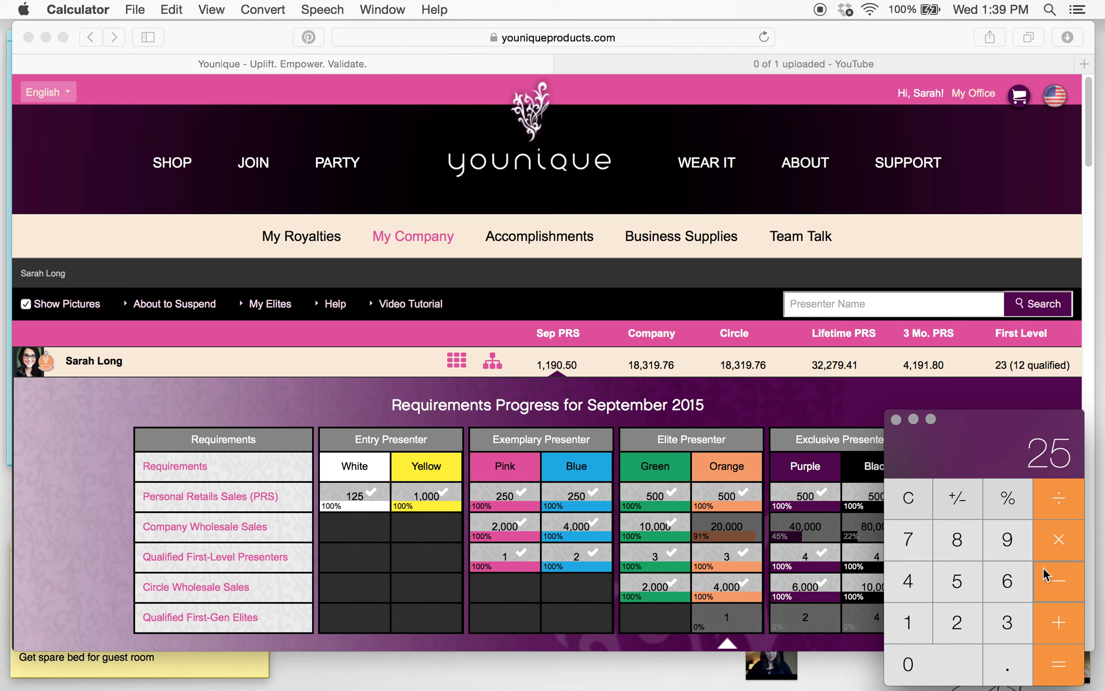
pyautogui.click(1000, 504)
pyautogui.click(1054, 662)
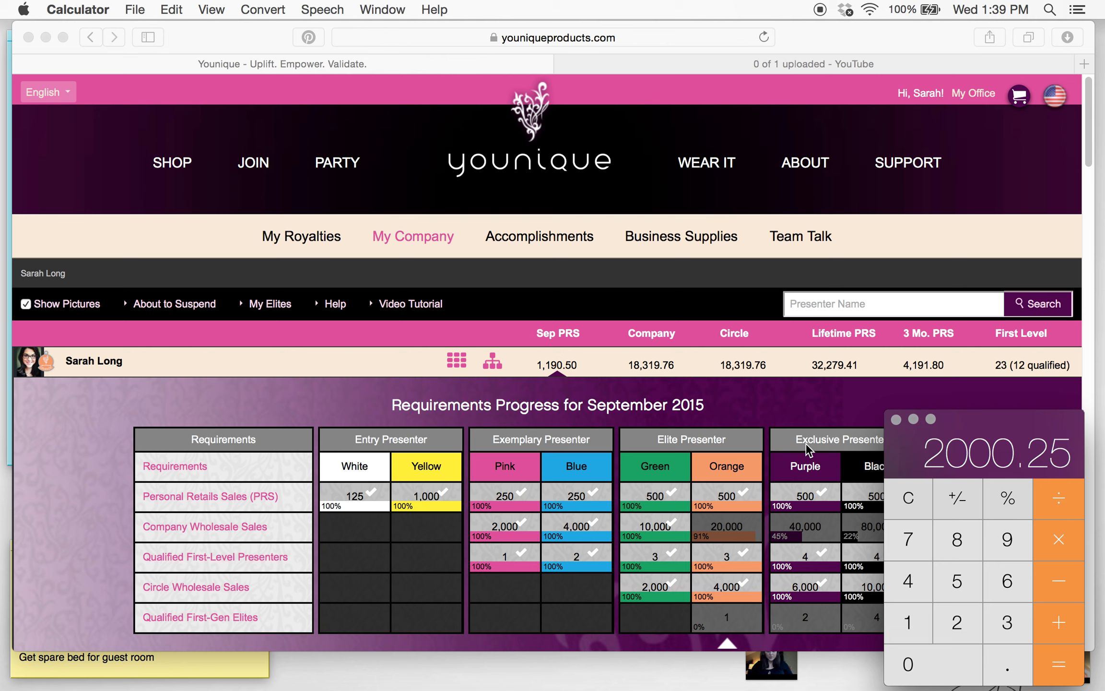
# Start a new calculation and subtract 25% from 2500
pyautogui.click(917, 501)
pyautogui.press('2')
pyautogui.press('6')
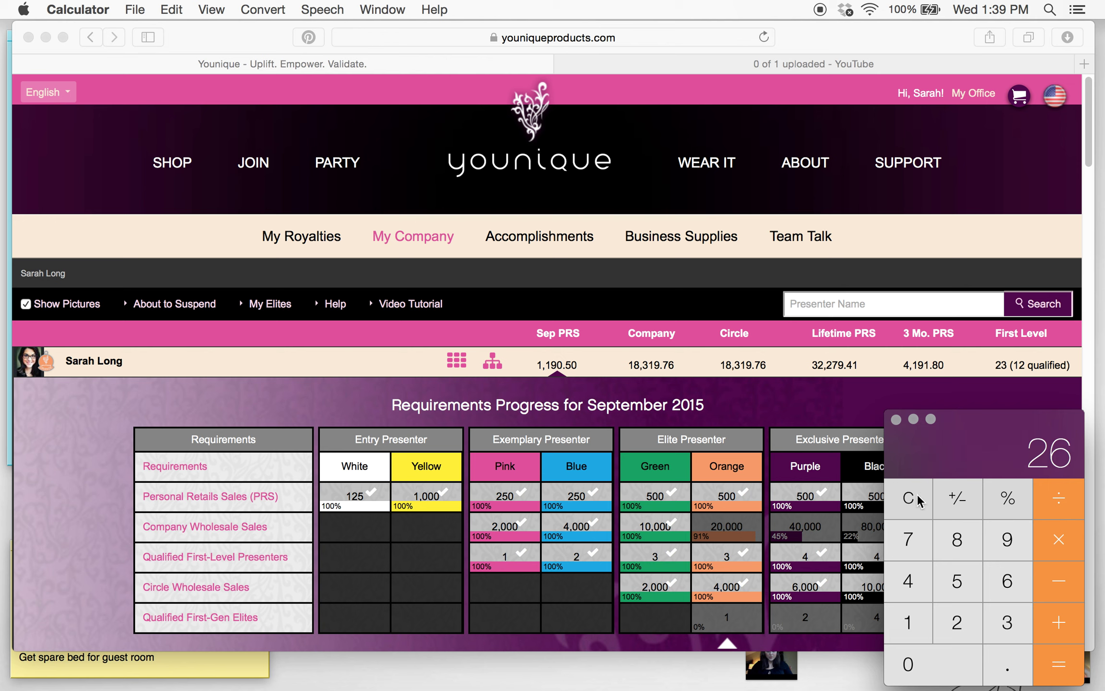
pyautogui.press('BackSpace')
pyautogui.press('5')
pyautogui.press('0')
pyautogui.press('0')
pyautogui.press('0')
pyautogui.press('BackSpace')
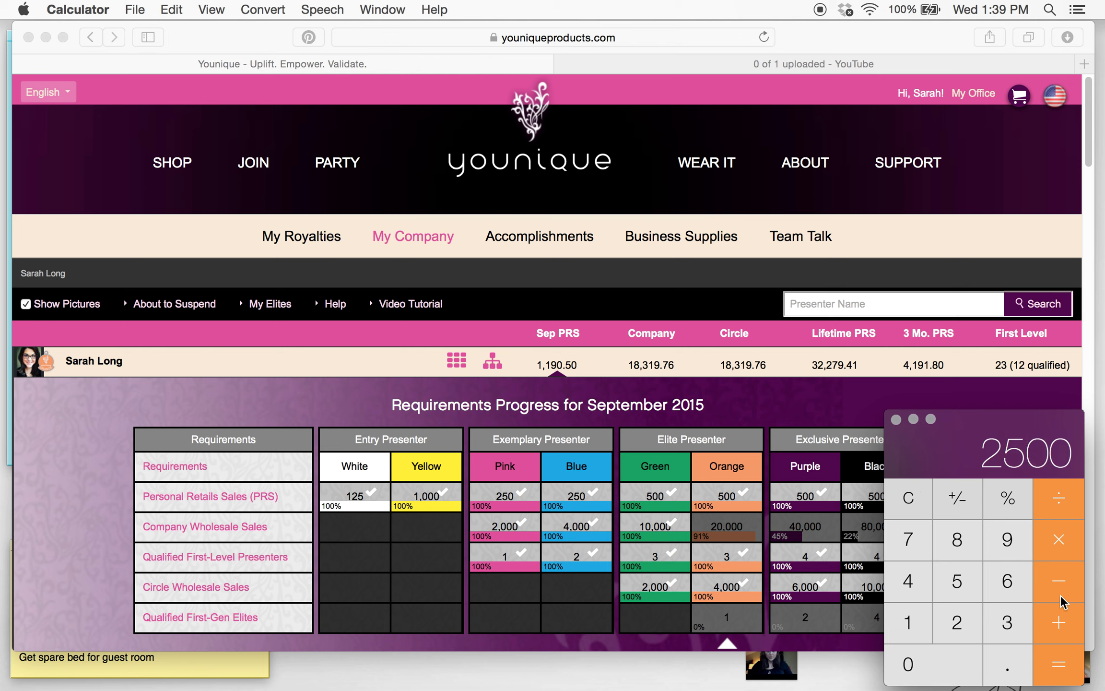
pyautogui.click(1058, 579)
pyautogui.write('25')
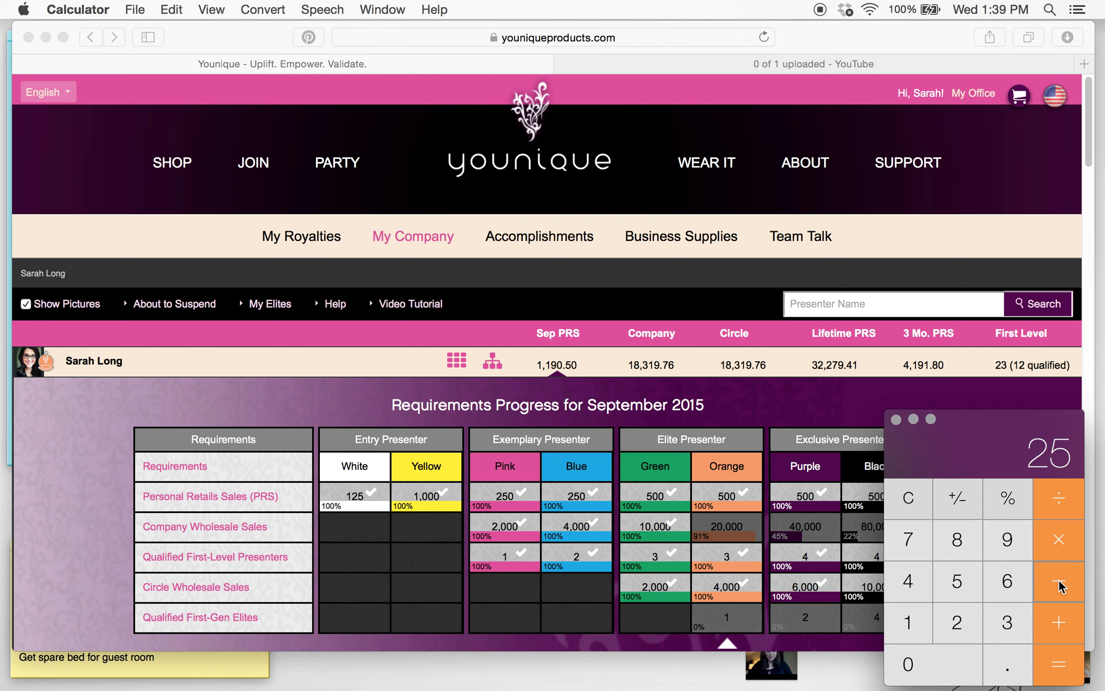
pyautogui.click(1000, 494)
pyautogui.click(1058, 664)
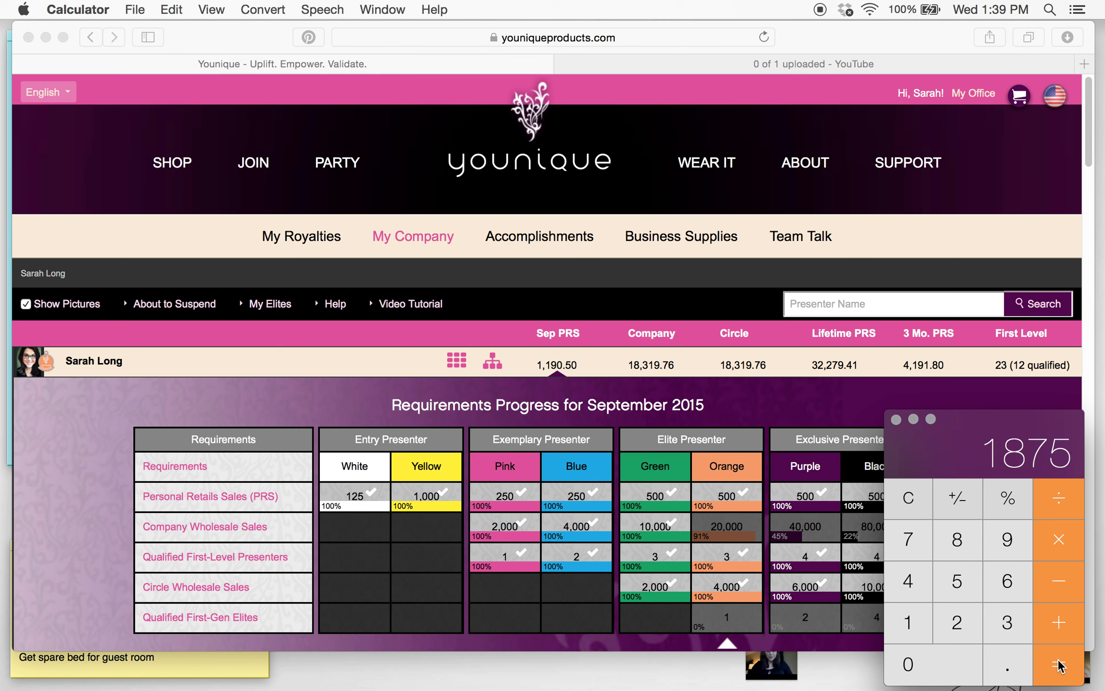
# Divide the 125 White-level sales requirement by 0.75 in a new calculation
pyautogui.click(908, 503)
pyautogui.write('125')
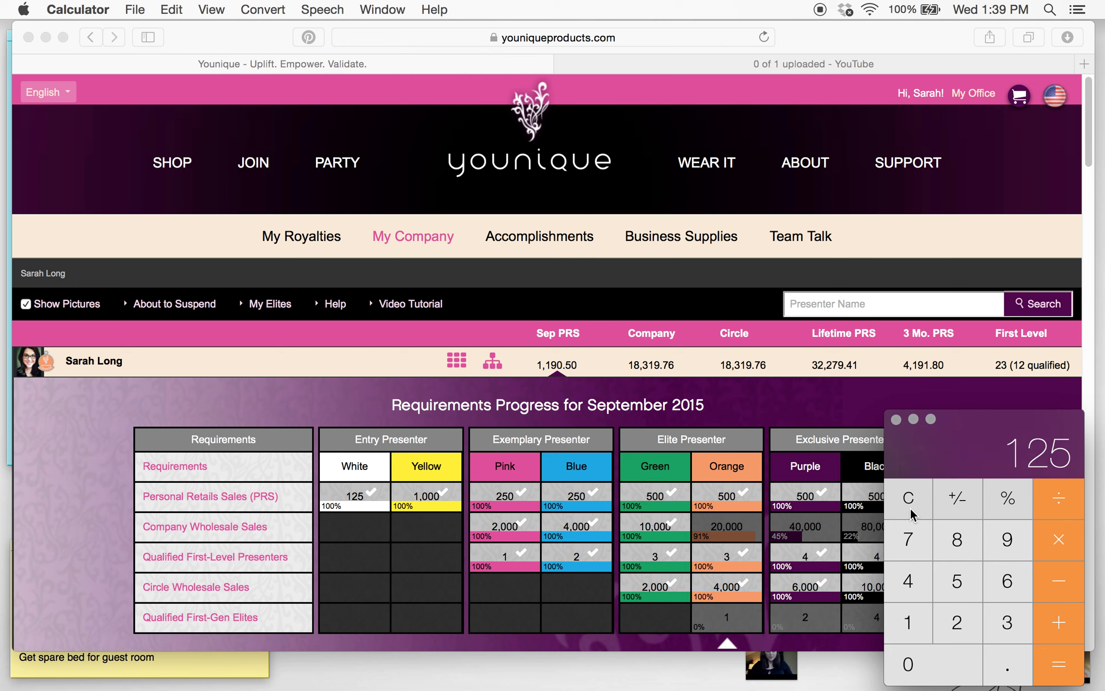
pyautogui.click(1071, 492)
pyautogui.write('.75')
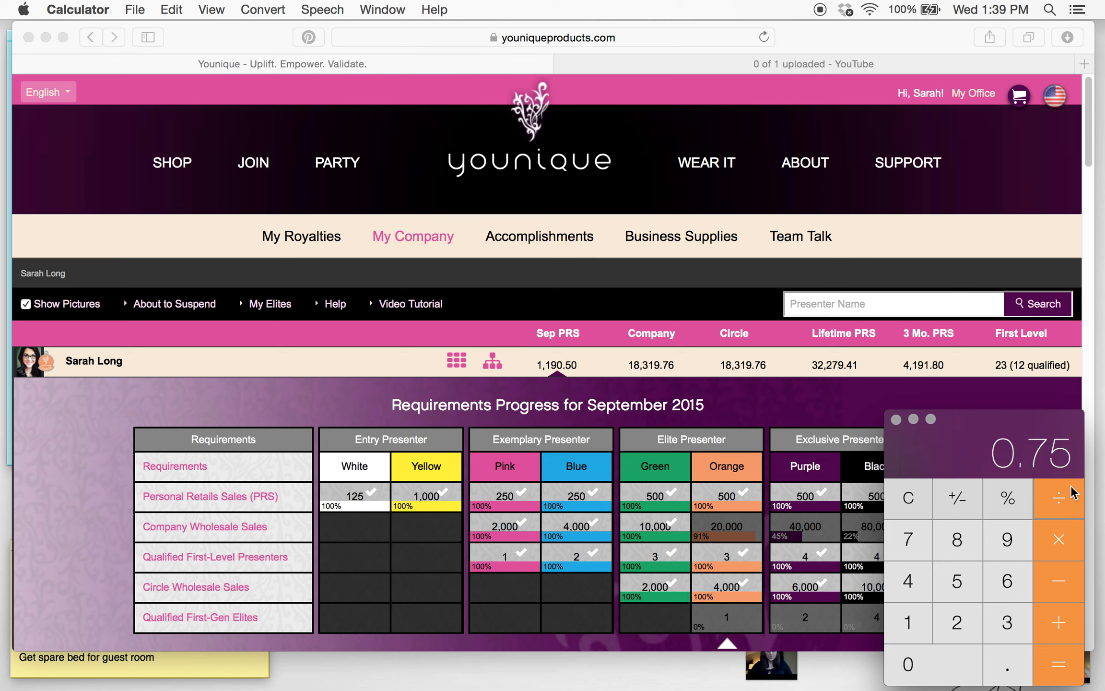
pyautogui.press('Return')
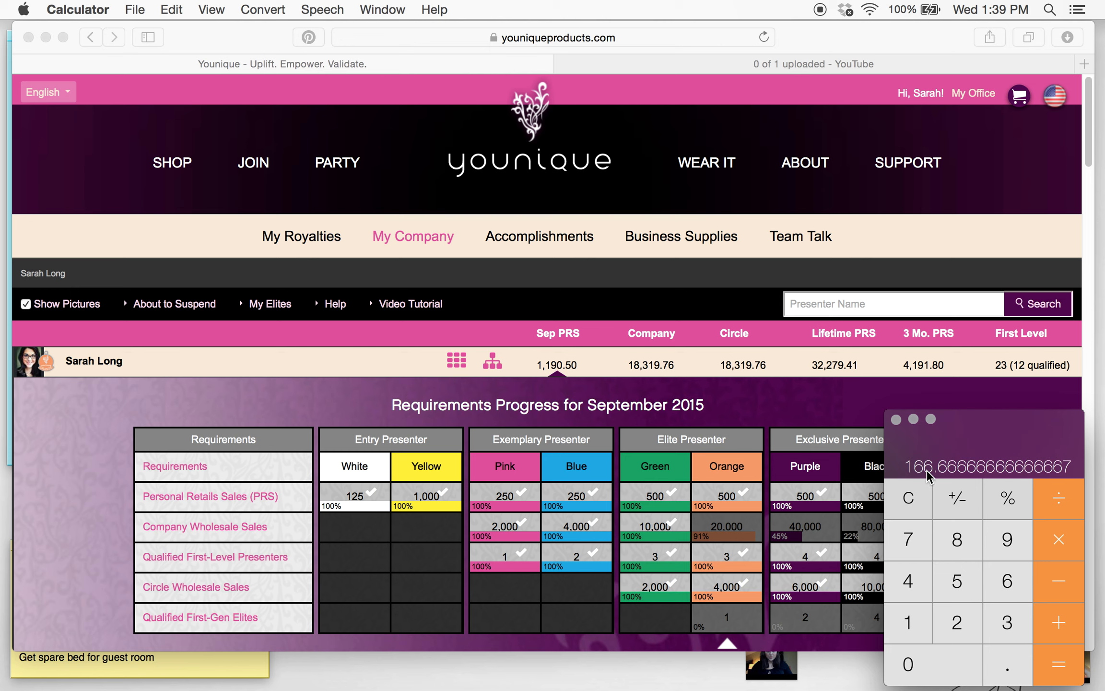
# Divide the 4000 Blue-level company wholesale requirement by 0.75 in a new calculation
pyautogui.click(914, 501)
pyautogui.write('4000')
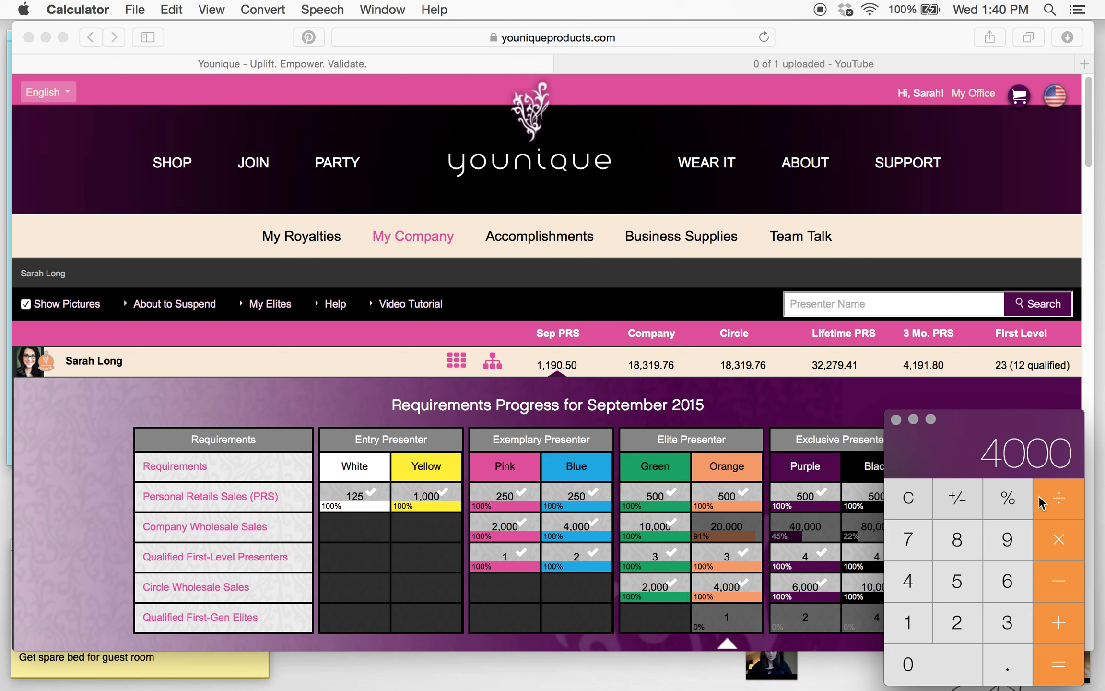
pyautogui.click(1059, 498)
pyautogui.write('0.75')
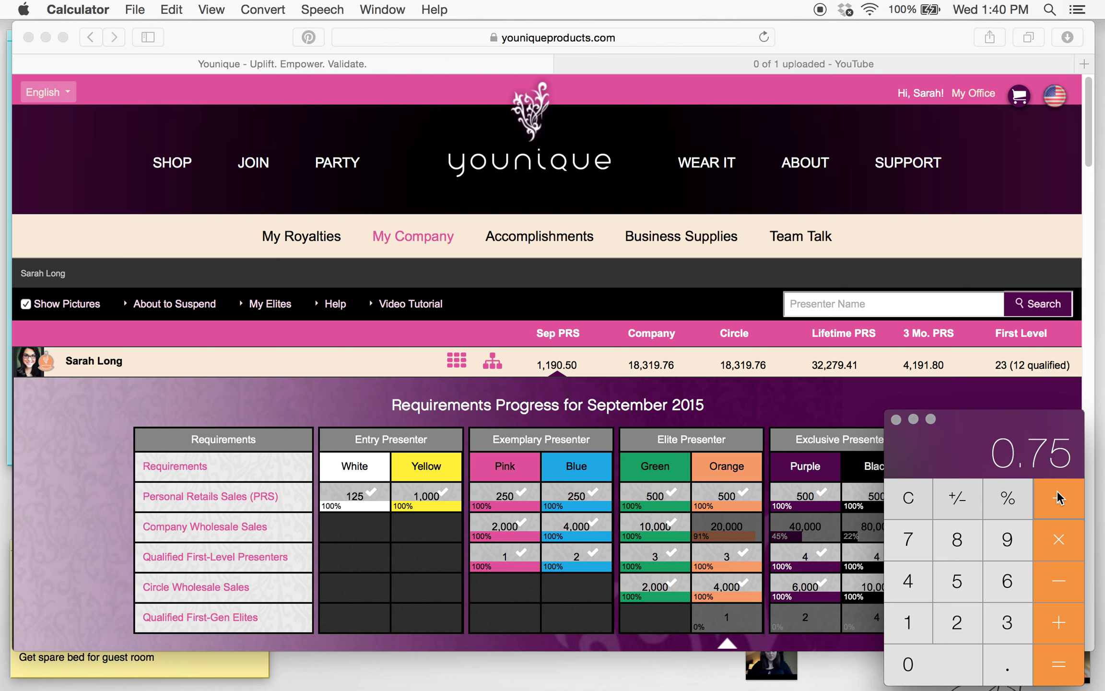
pyautogui.press('Return')
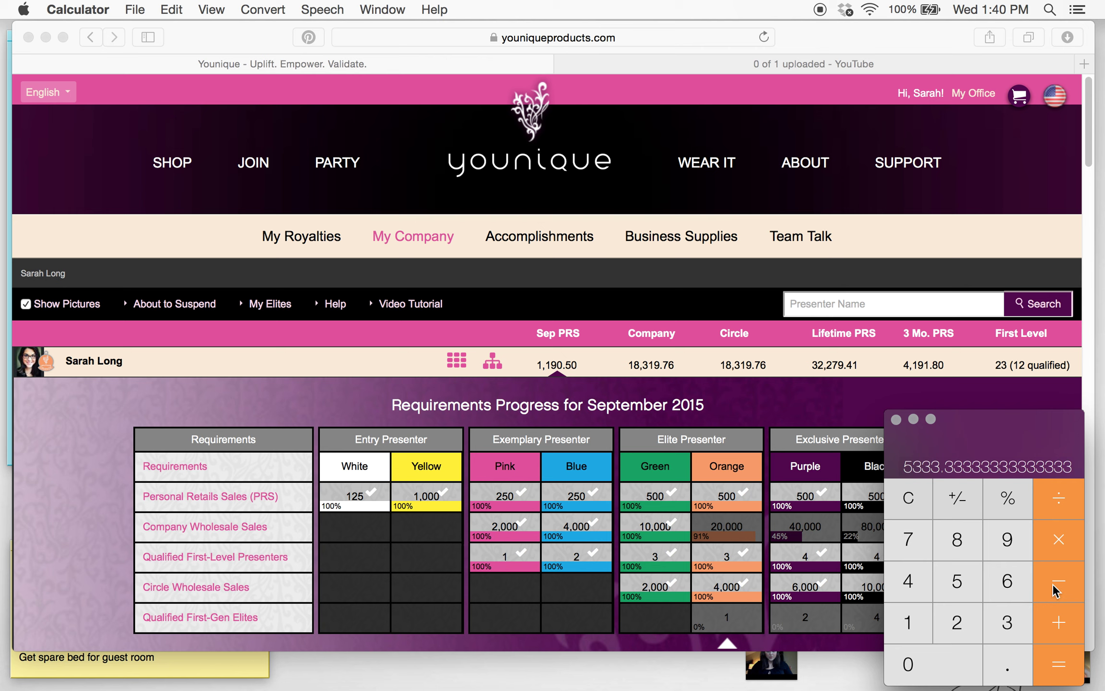
# Start a new calculation and subtract 25% from 5334
pyautogui.click(908, 497)
pyautogui.write('5334')
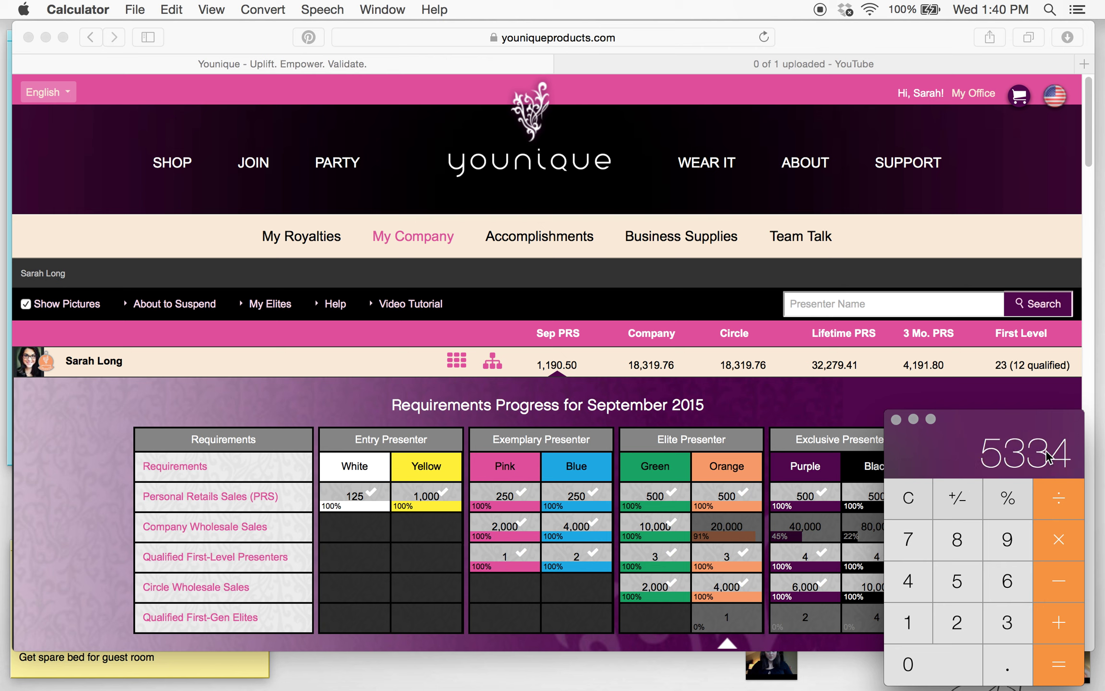
pyautogui.click(1064, 580)
pyautogui.write('25')
pyautogui.click(1007, 497)
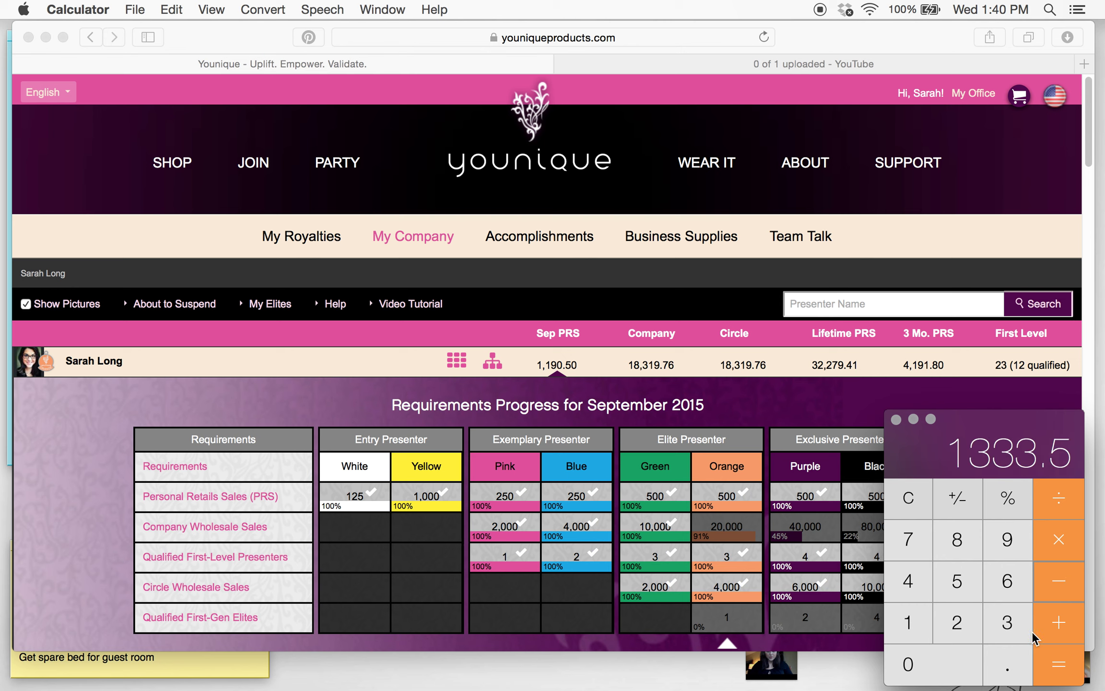
pyautogui.click(1058, 665)
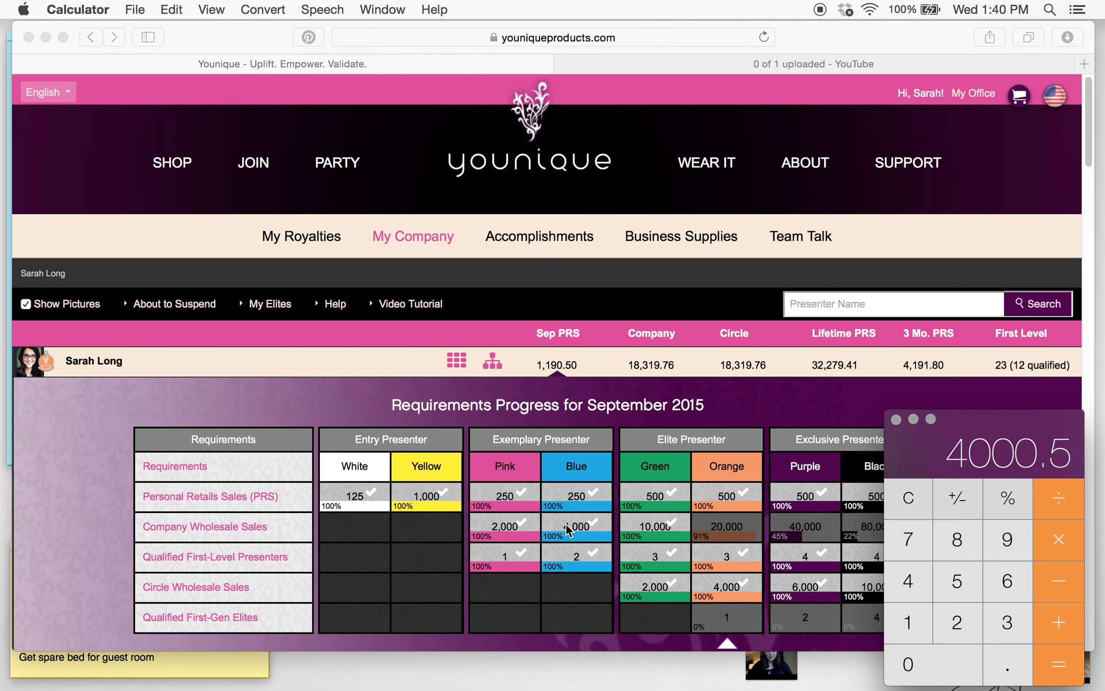
# Clear the calculator and add 25% to 4000
pyautogui.click(921, 497)
pyautogui.write('4000')
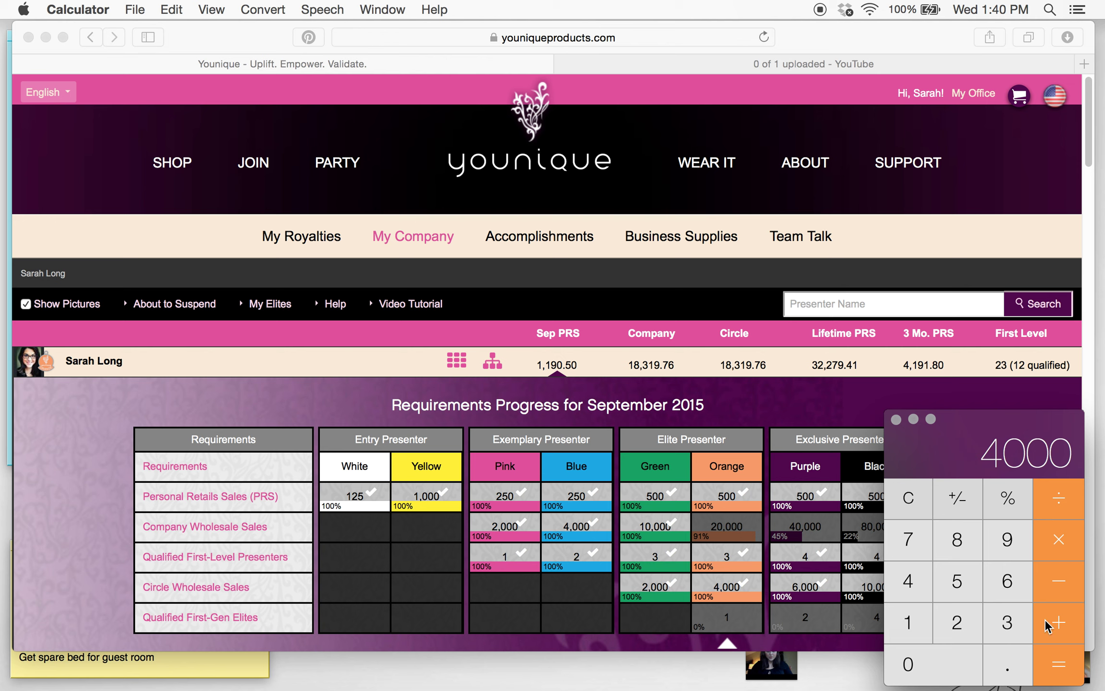
pyautogui.write('25')
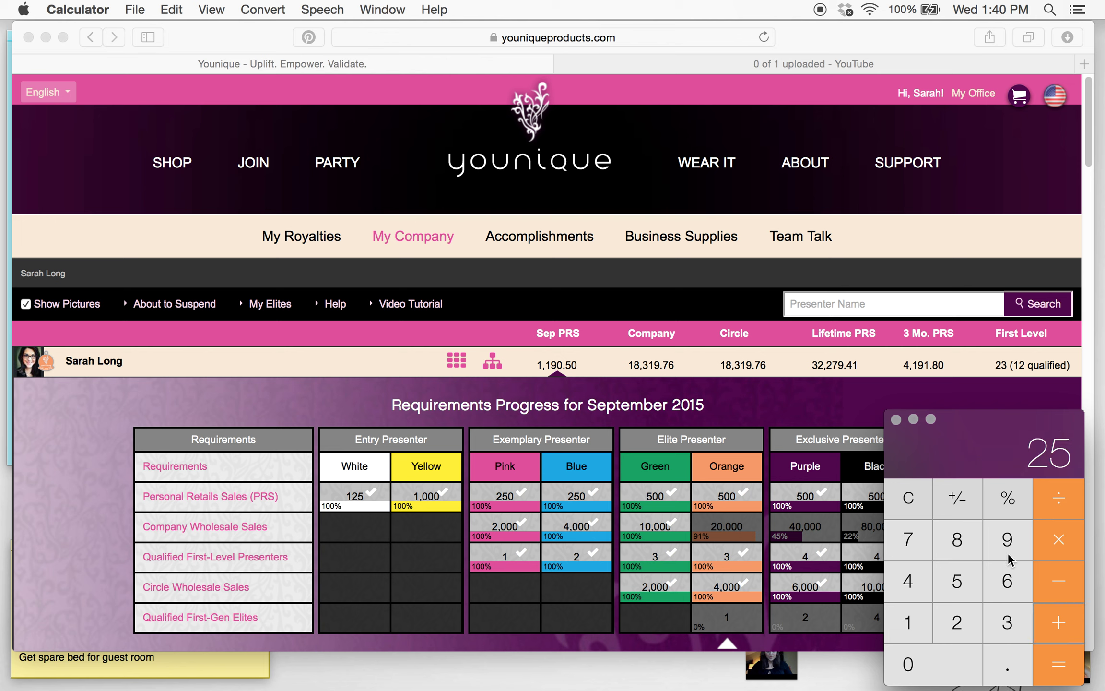
pyautogui.click(1009, 499)
pyautogui.click(1053, 660)
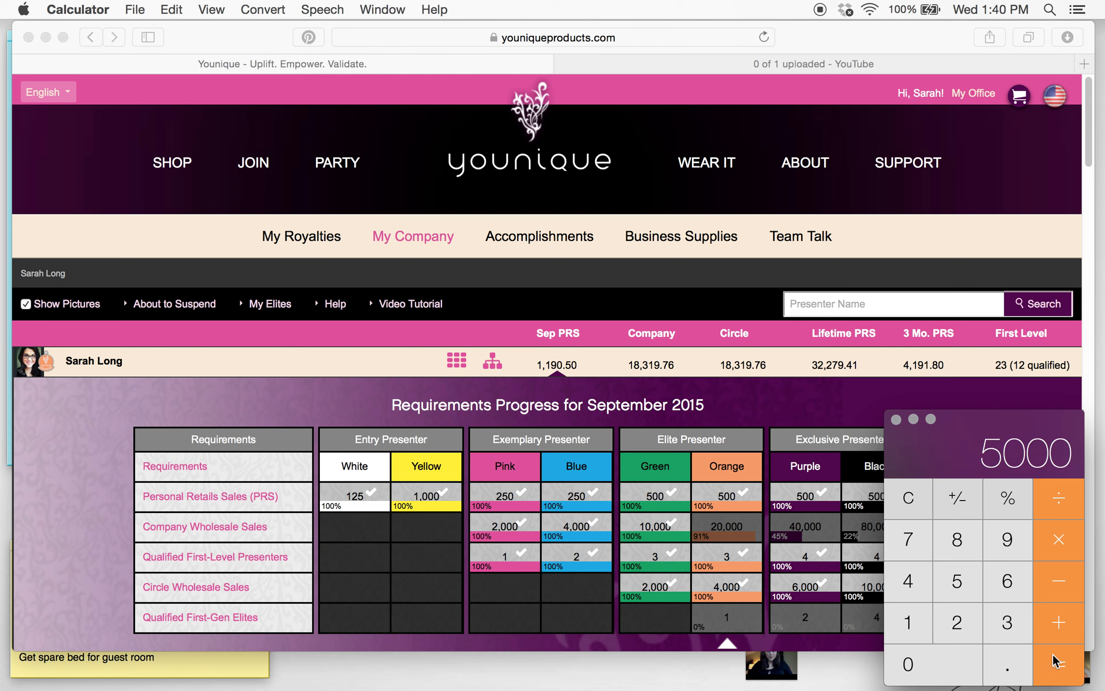
# Subtract 25% from the sum still shown in the calculator
pyautogui.click(1061, 581)
pyautogui.write('25')
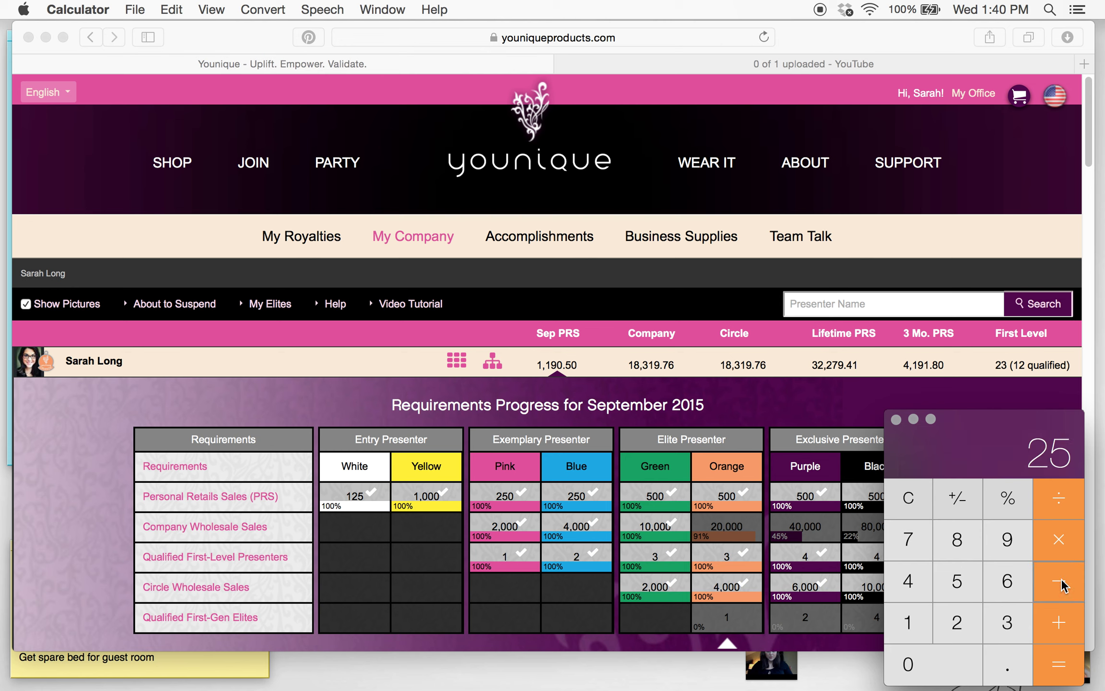
pyautogui.click(996, 489)
pyautogui.click(1063, 665)
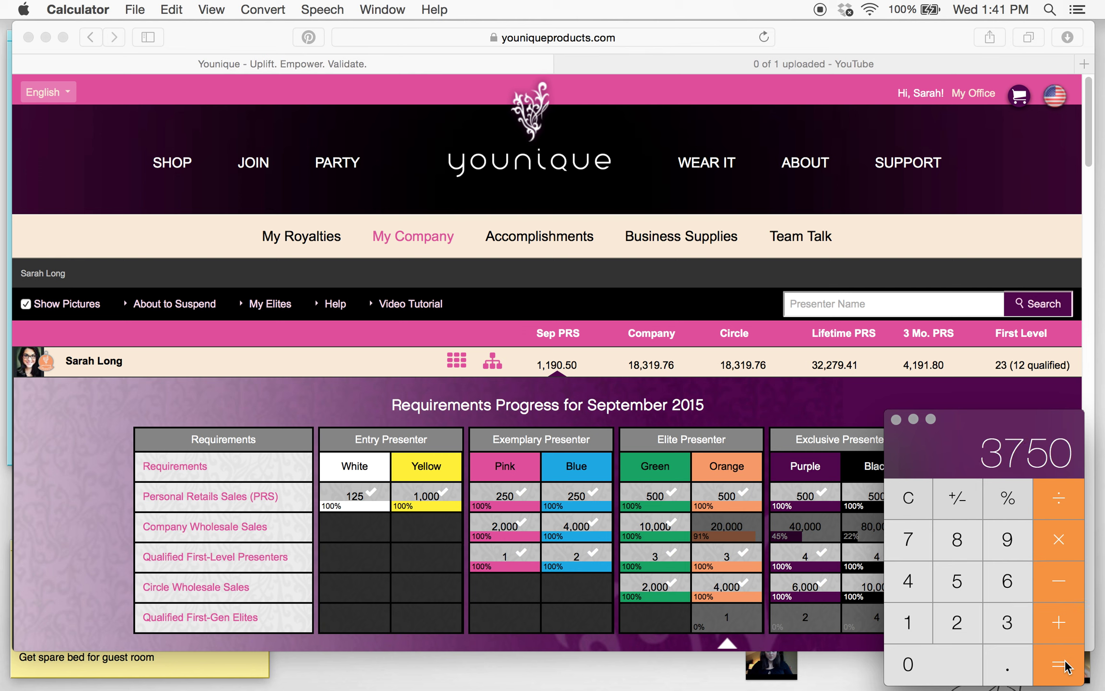
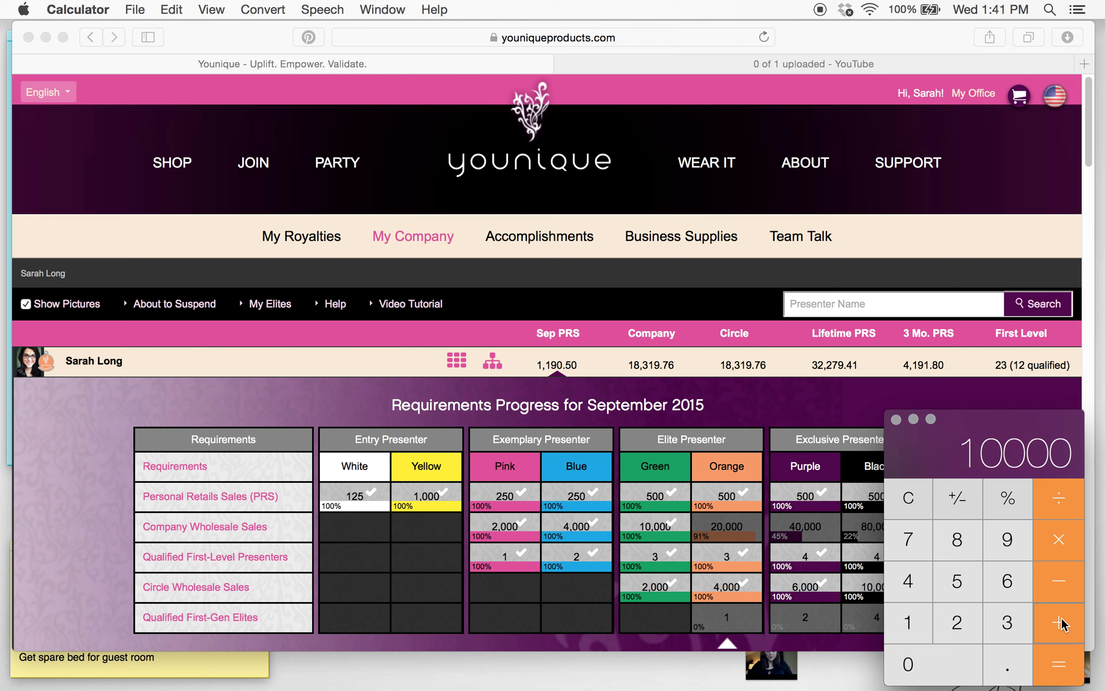
# Add 25% to the 10000 Green-level company wholesale requirement and subtract 25% from the sum
pyautogui.press('5')
pyautogui.click(998, 499)
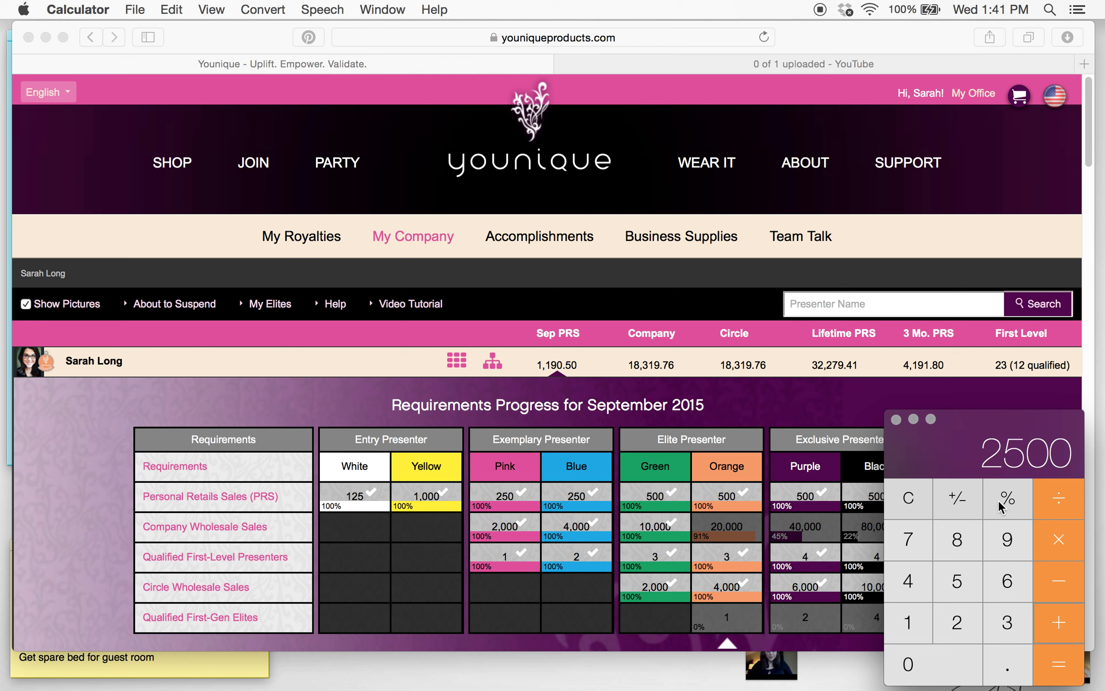
pyautogui.click(1059, 664)
pyautogui.write('*25%')
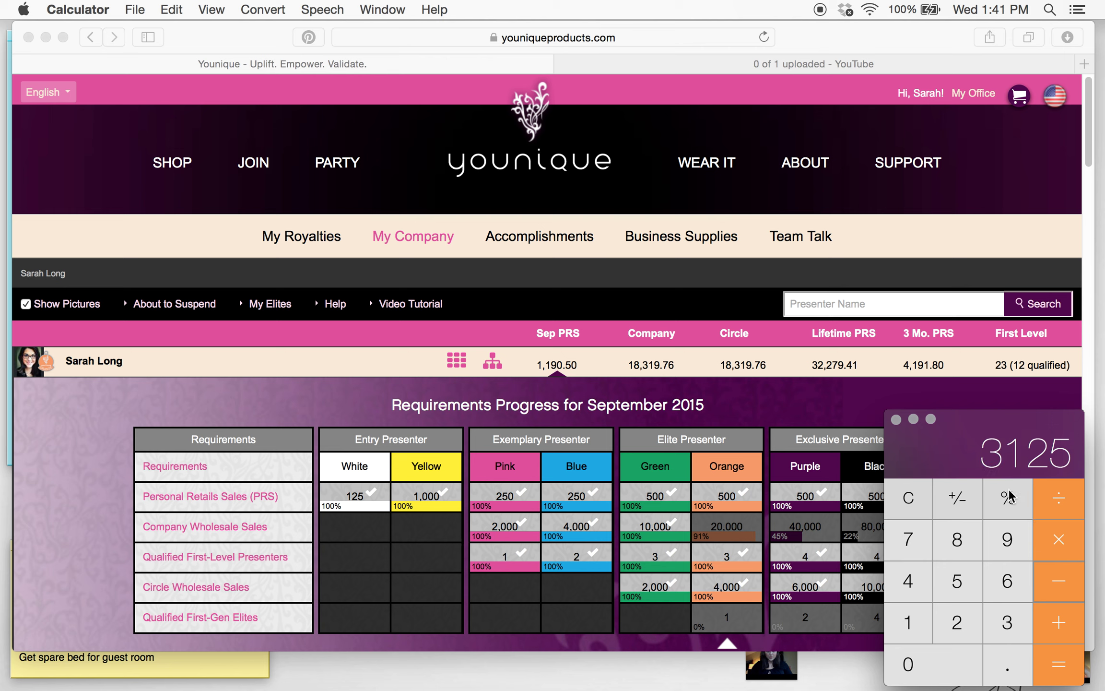
pyautogui.click(1057, 664)
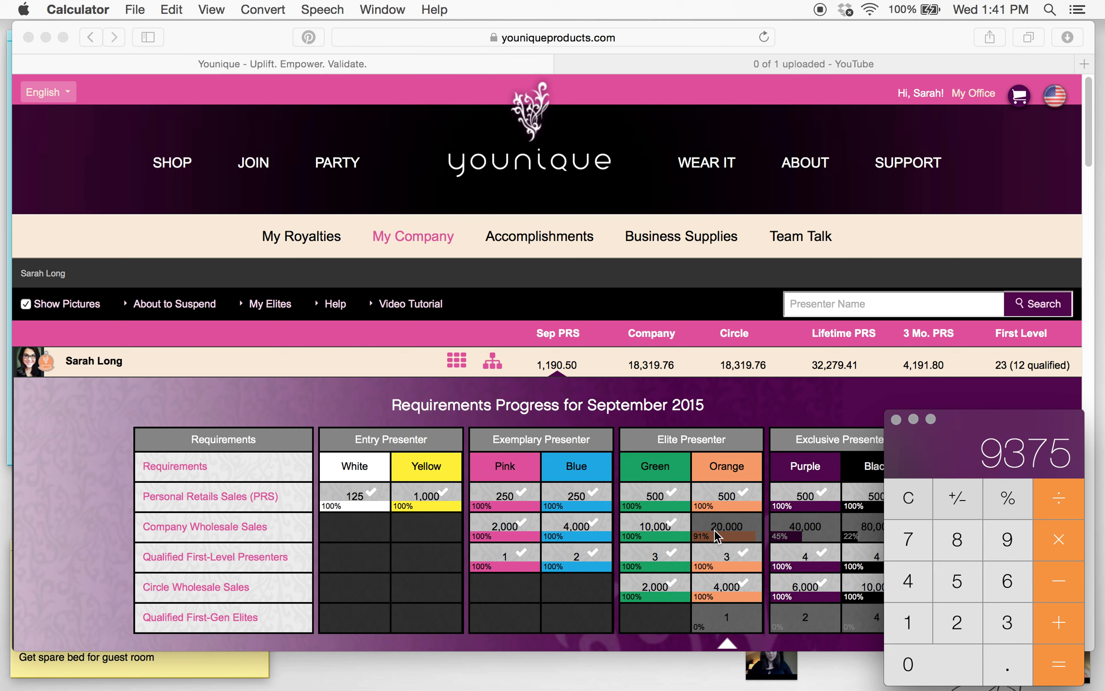
# Clear the calculator and divide the 10000 Green-level company wholesale requirement by 0.75
pyautogui.click(909, 498)
pyautogui.write('10000')
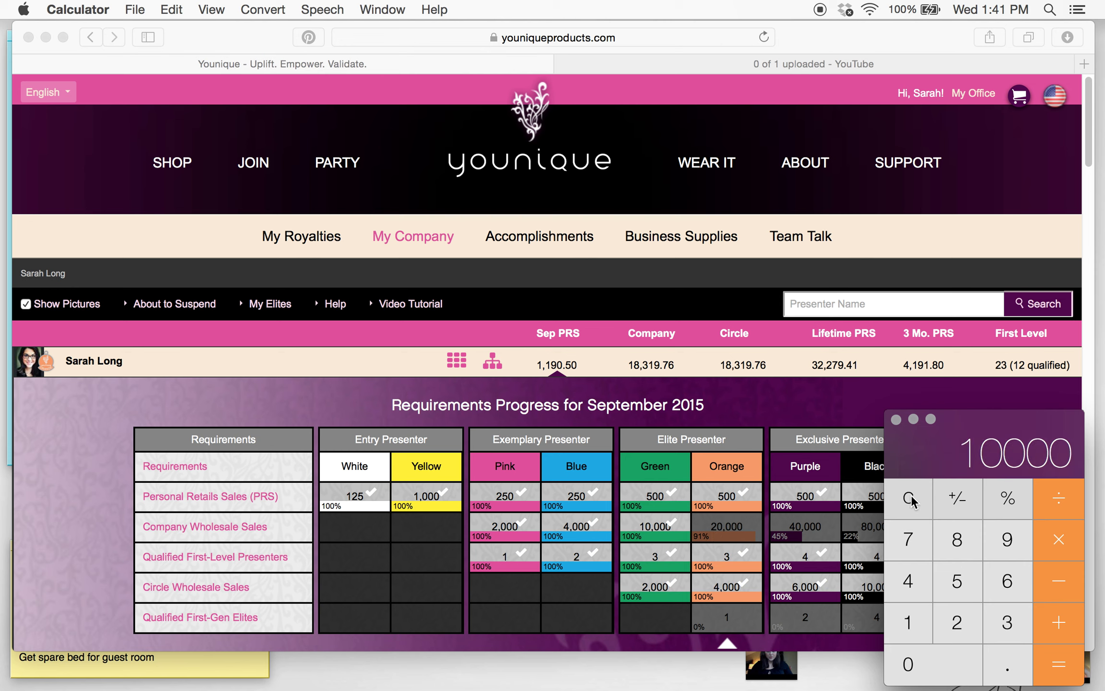
pyautogui.click(1052, 501)
pyautogui.write('.75')
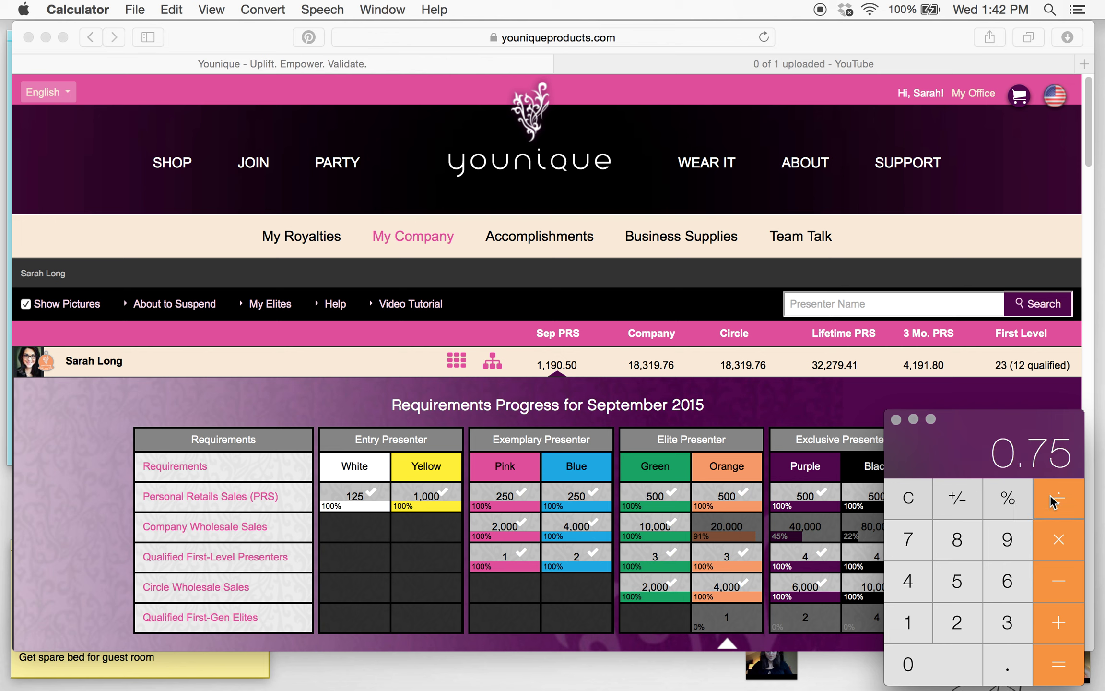
pyautogui.click(1042, 668)
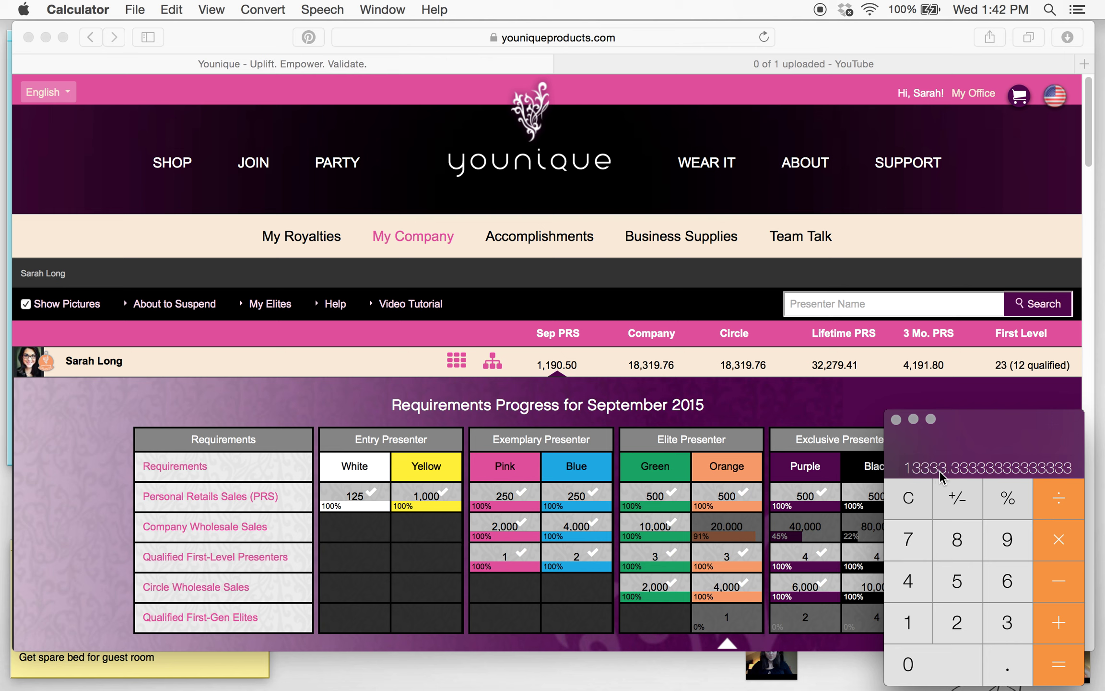
# Start a new calculation and subtract 25% from 13334
pyautogui.click(899, 504)
pyautogui.write('13334')
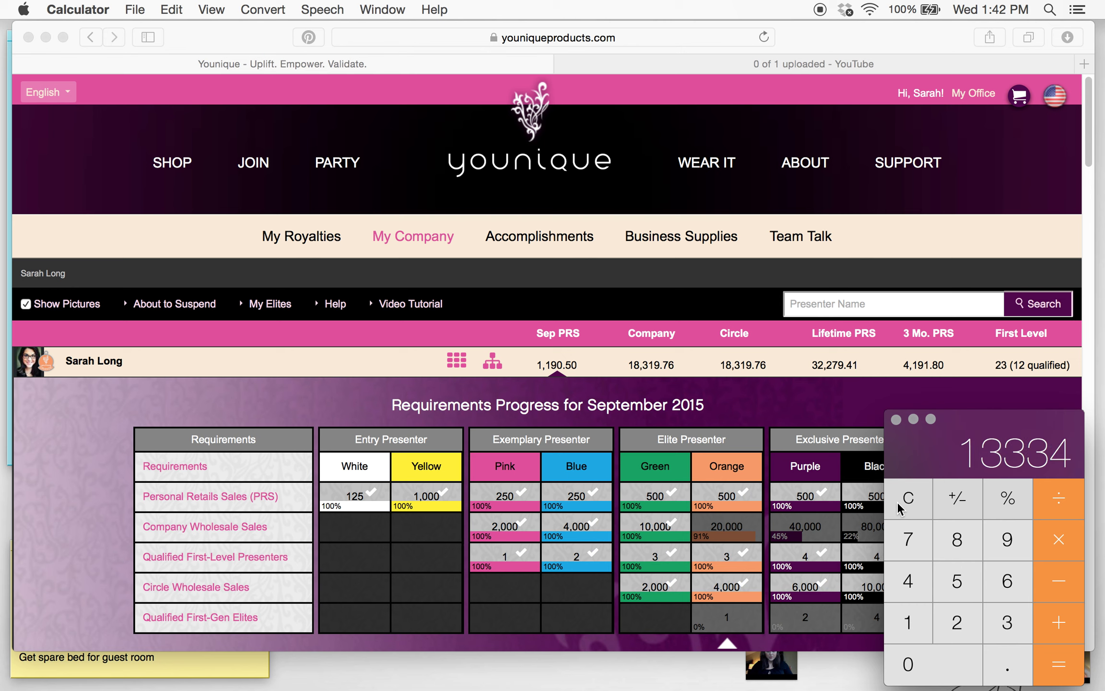
pyautogui.click(1058, 582)
pyautogui.write('25')
pyautogui.click(1022, 498)
pyautogui.click(1059, 670)
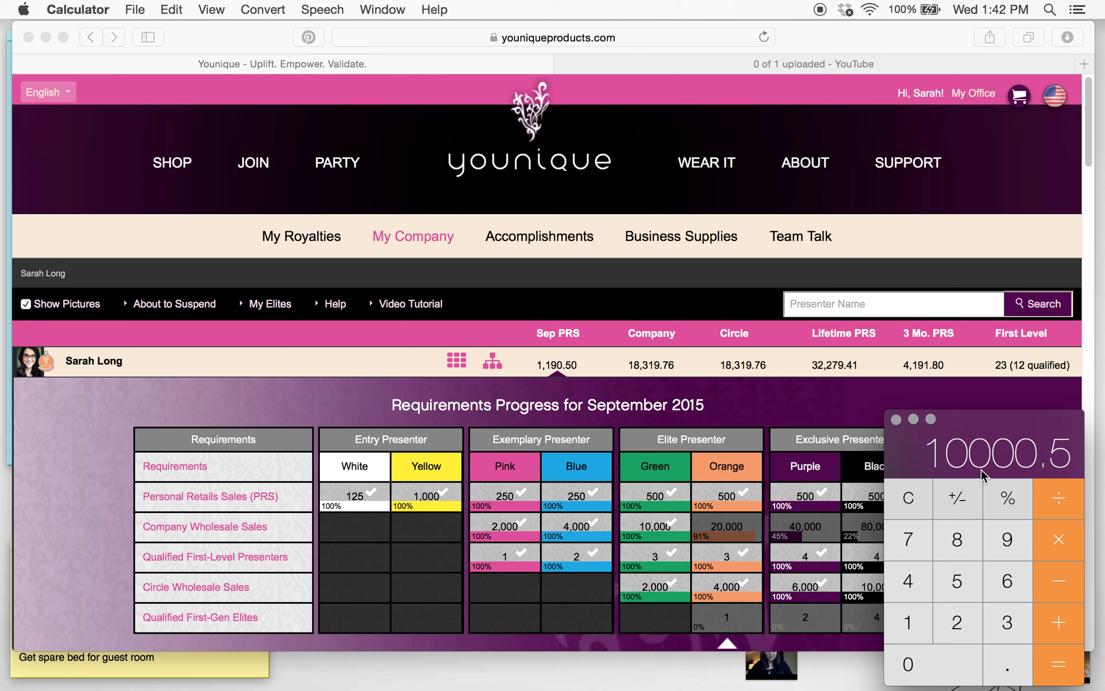
# Clear the calculator and repeat the division of 10000 by 0.75
pyautogui.click(914, 486)
pyautogui.write('10000')
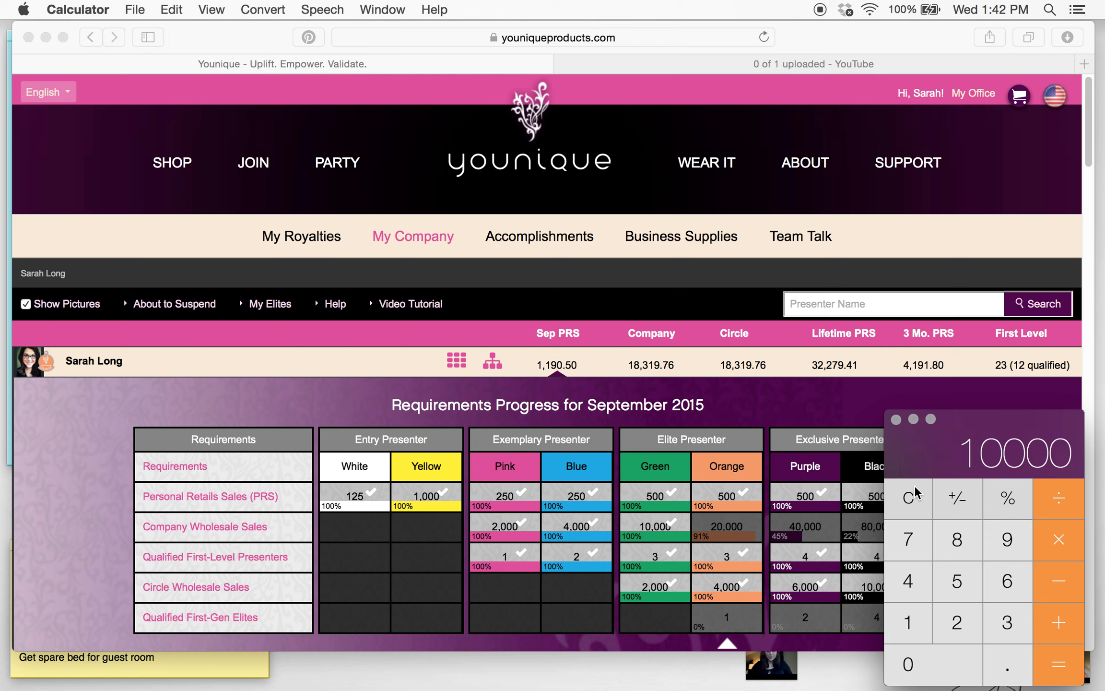
pyautogui.click(1066, 492)
pyautogui.write('.75')
pyautogui.press('Return')
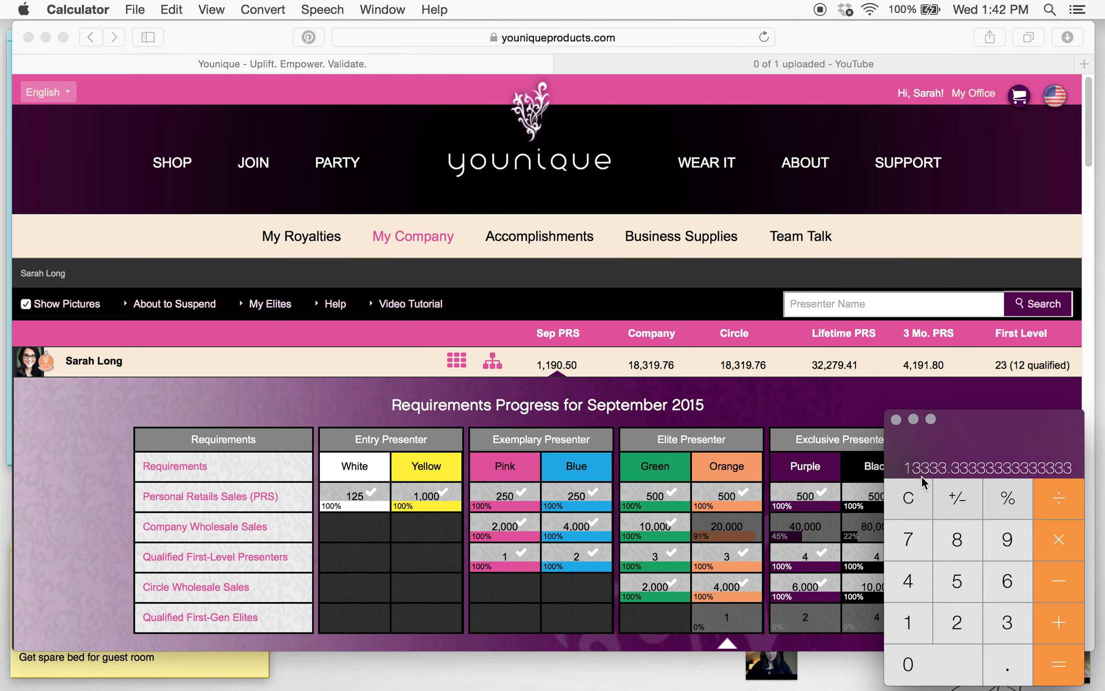
# Clear the calculator and move it above the requirements table, clear of the Exclusive Presenter columns
pyautogui.click(903, 499)
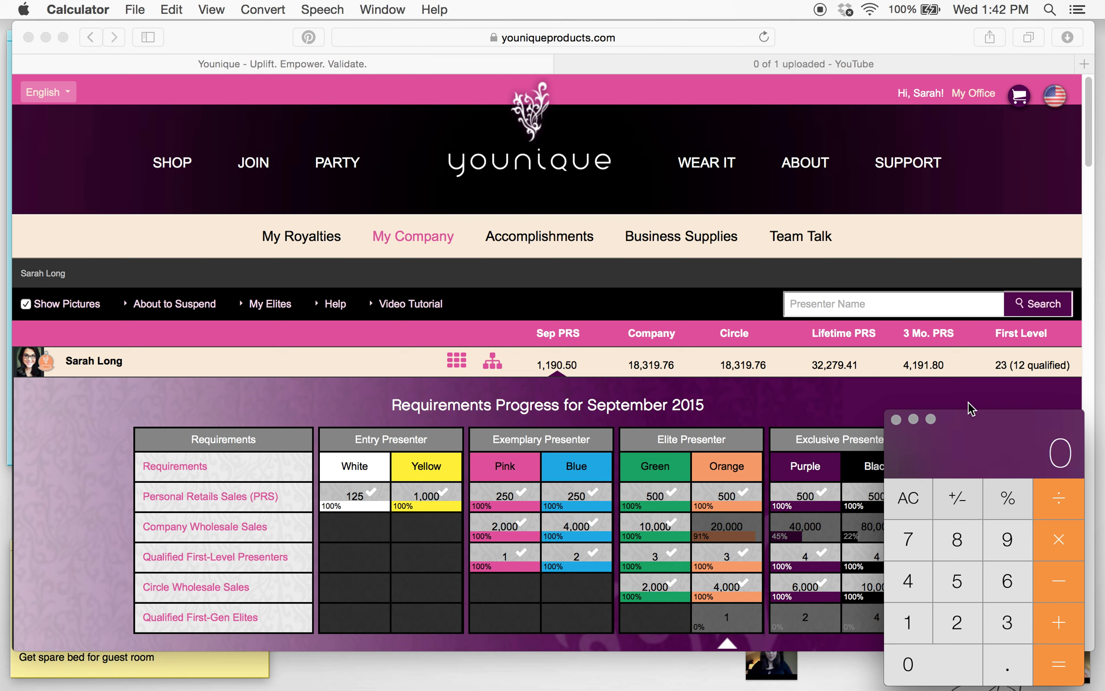
pyautogui.moveTo(969, 419); pyautogui.dragTo(331, 92)
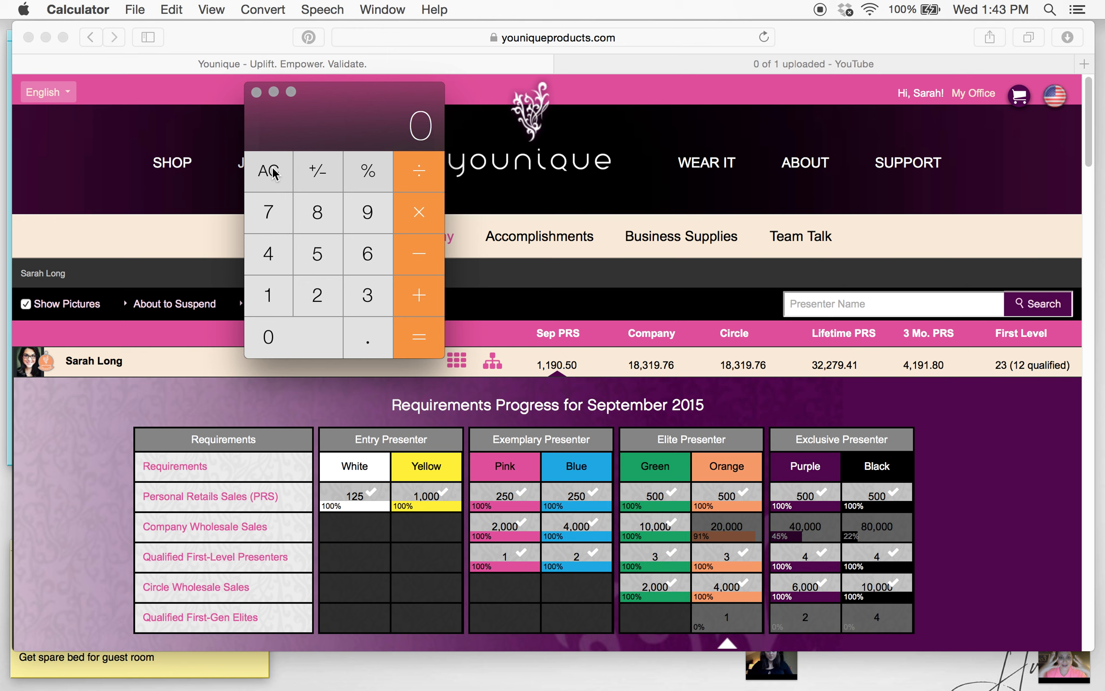
pyautogui.write('29.99')
pyautogui.press('BackSpace')
pyautogui.press('BackSpace')
pyautogui.write('00')
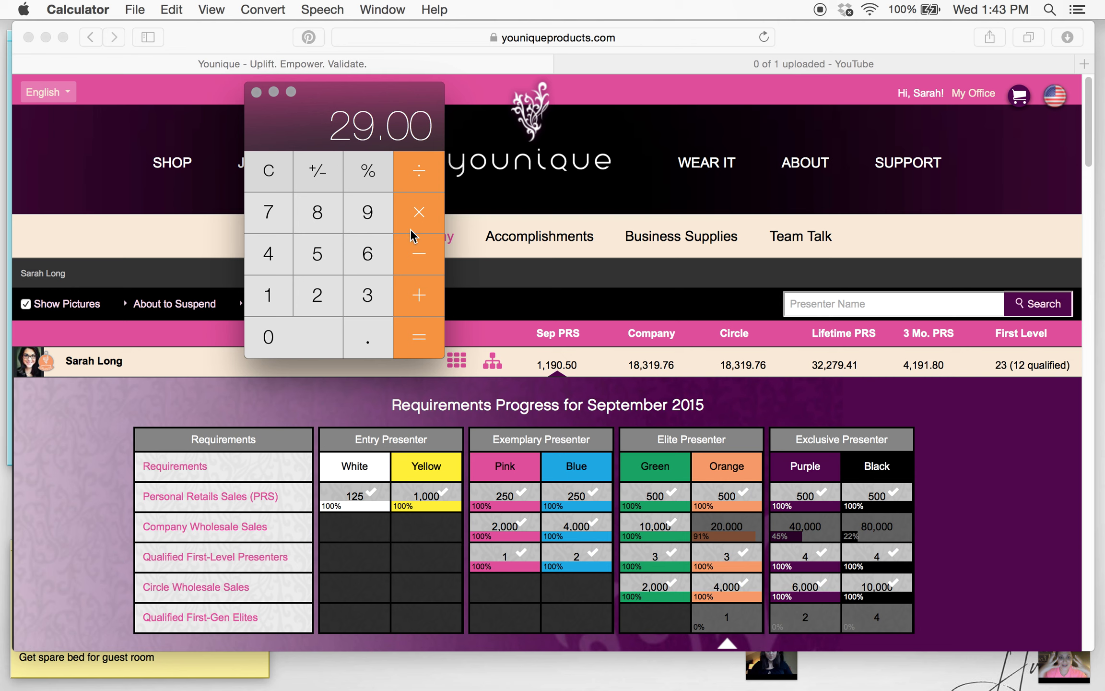
pyautogui.click(419, 297)
pyautogui.write('25')
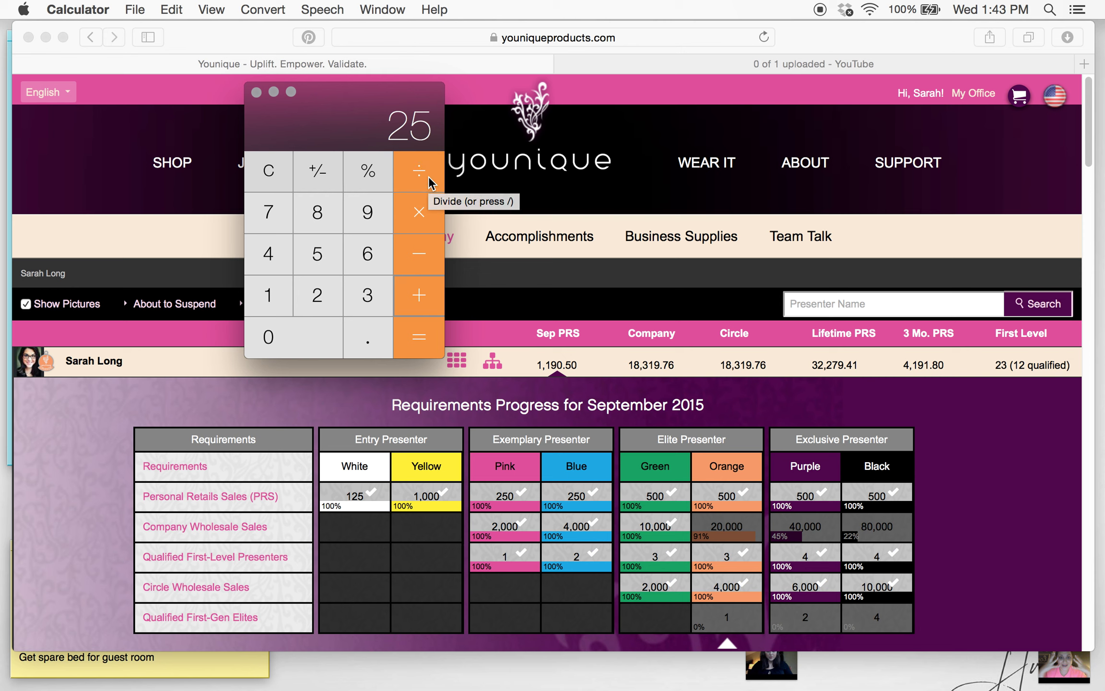
pyautogui.click(257, 172)
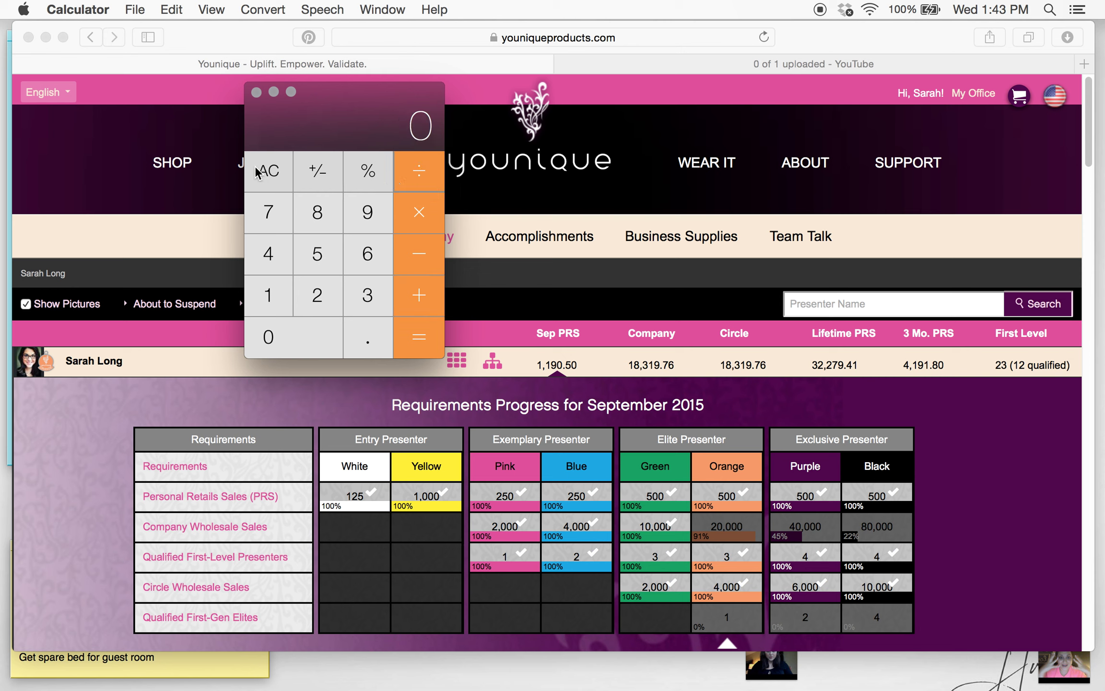
pyautogui.click(258, 173)
# Enter a retail price of 29.00 and subtract 25% from it
pyautogui.write('29.7')
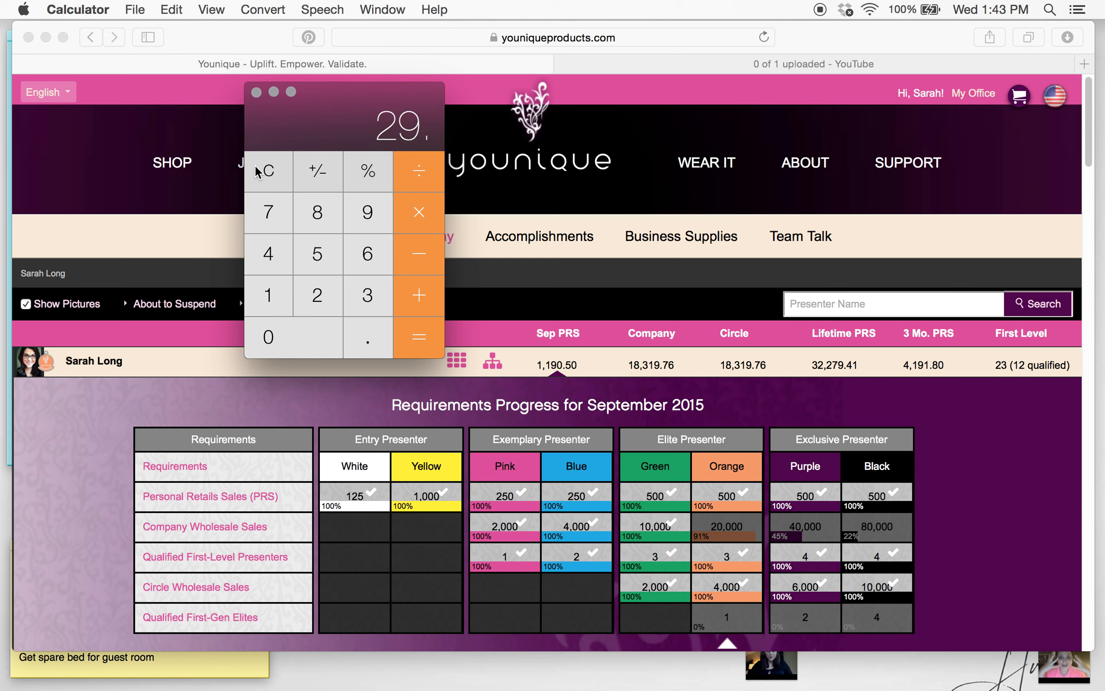
pyautogui.press('BackSpace')
pyautogui.press('BackSpace')
pyautogui.press('BackSpace')
pyautogui.press('BackSpace')
pyautogui.write('29.00')
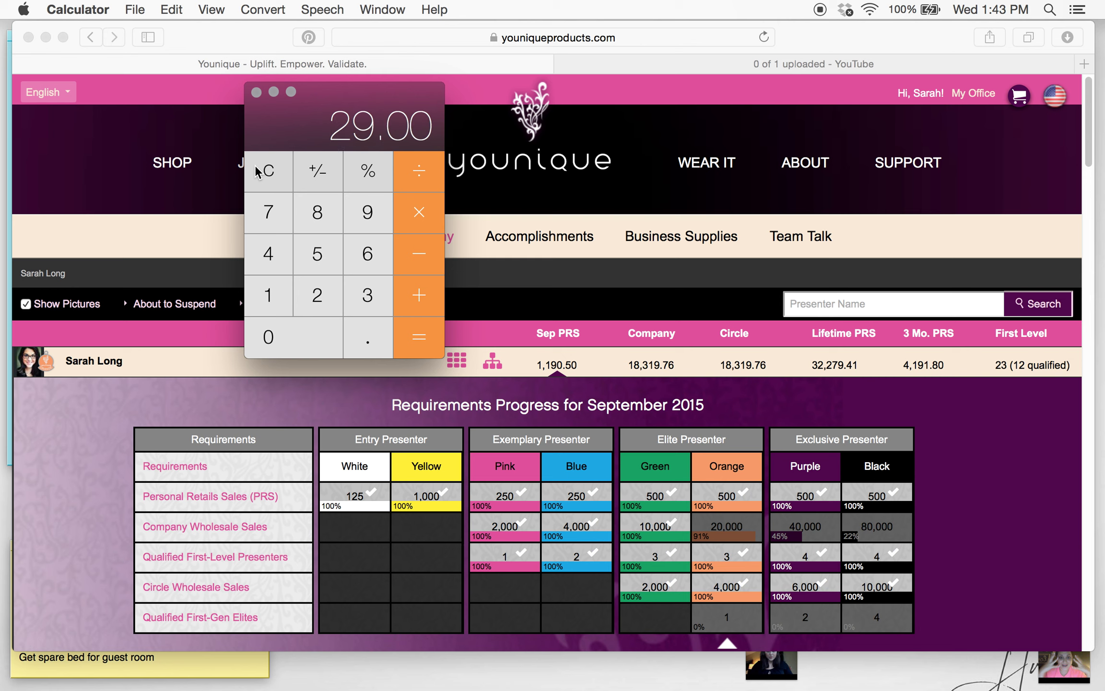
pyautogui.click(424, 261)
pyautogui.write('25')
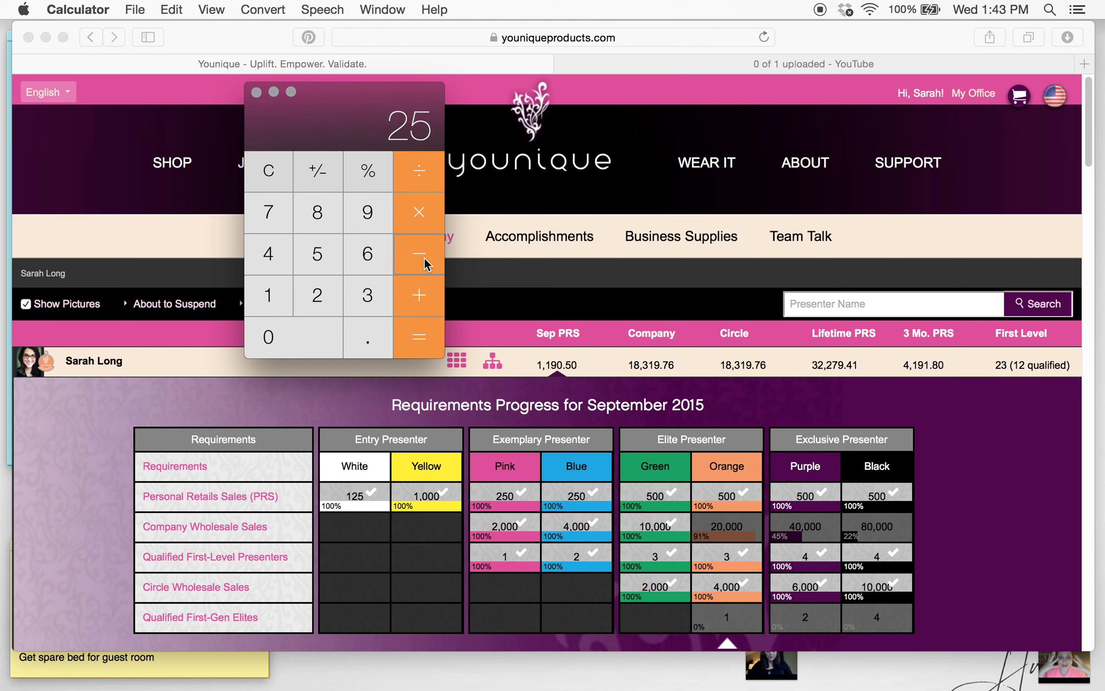
pyautogui.click(369, 174)
pyautogui.click(419, 336)
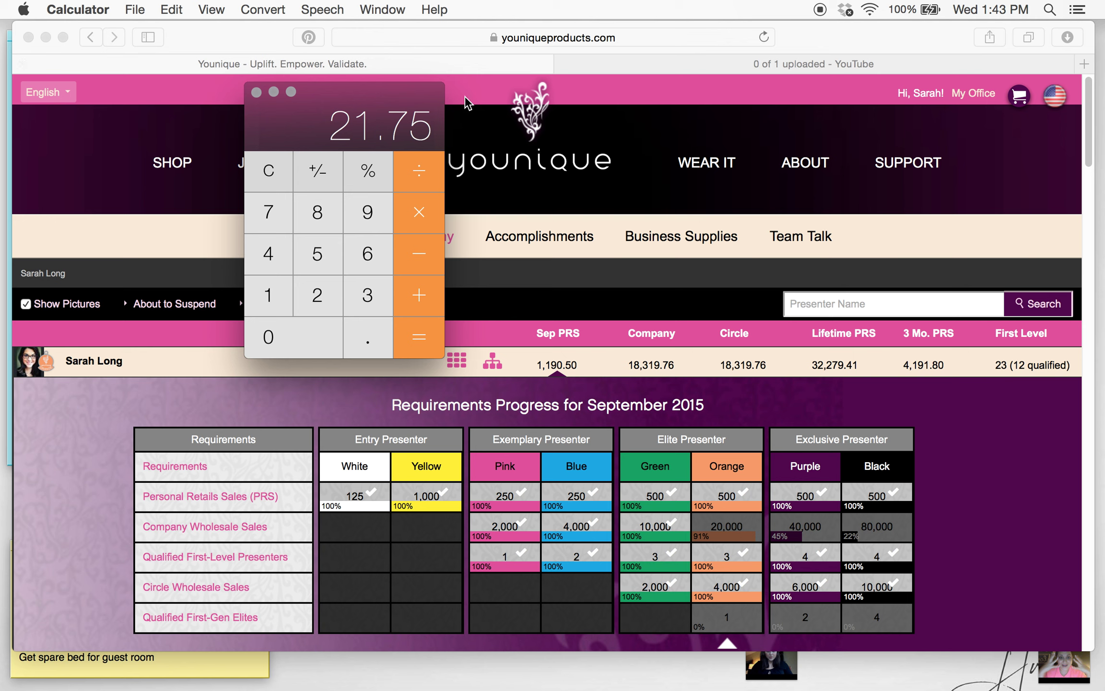
# In a new calculation, divide the 4000 company wholesale requirement by the wholesale price of 21.75
pyautogui.click(273, 170)
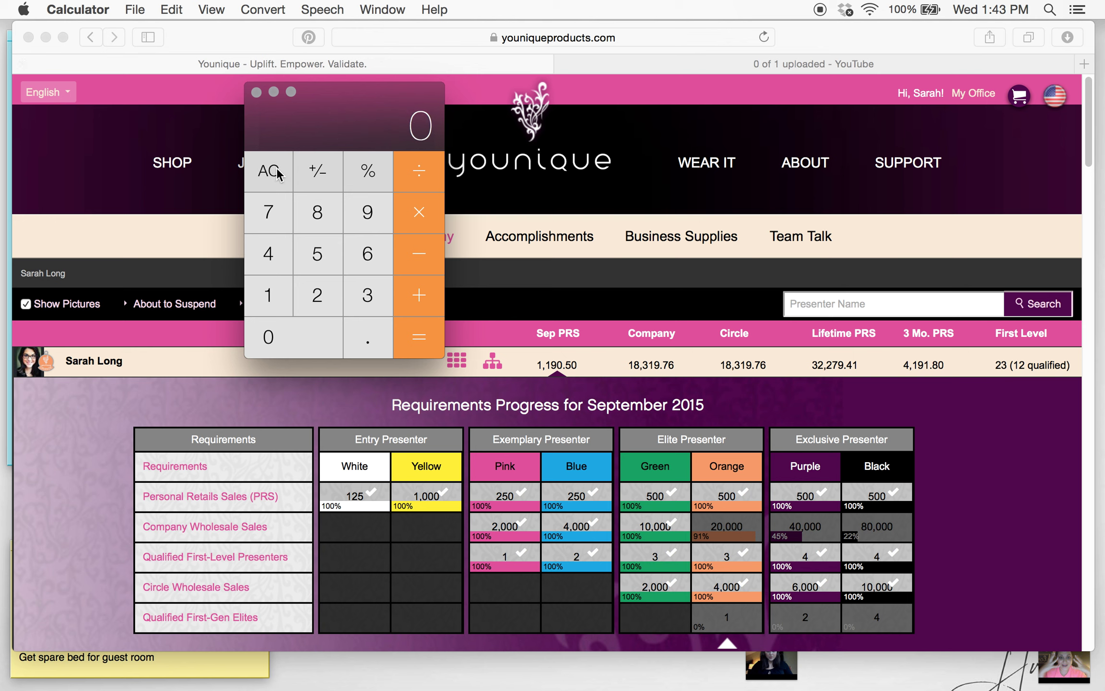
pyautogui.write('4000')
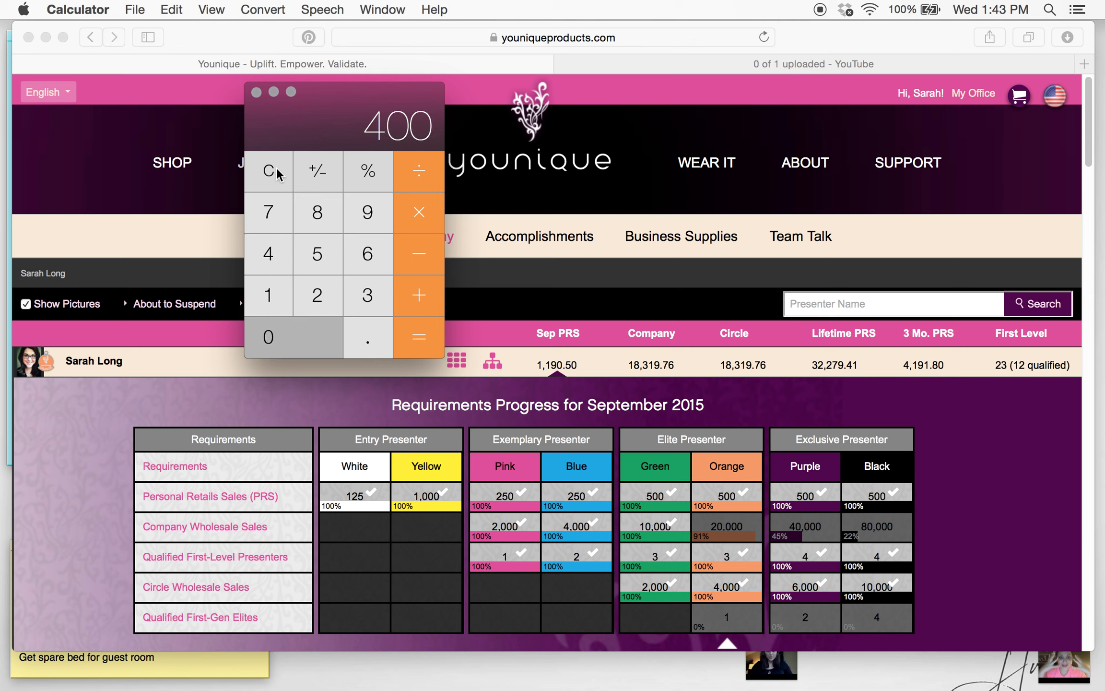
pyautogui.click(429, 168)
pyautogui.write('21.75')
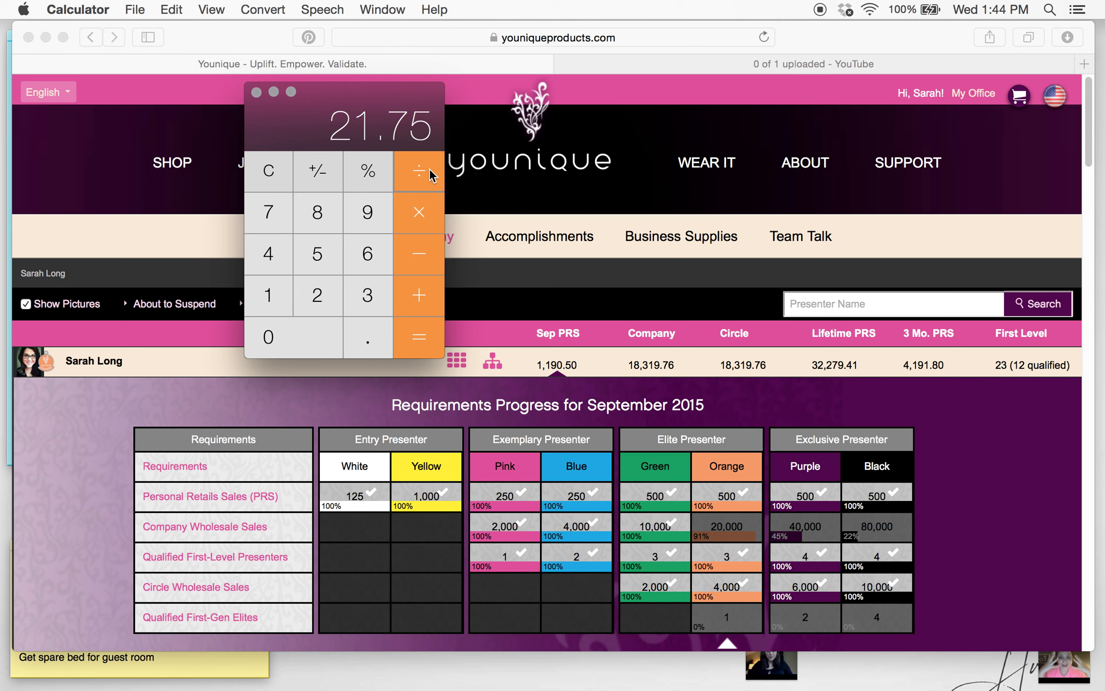
pyautogui.press('Return')
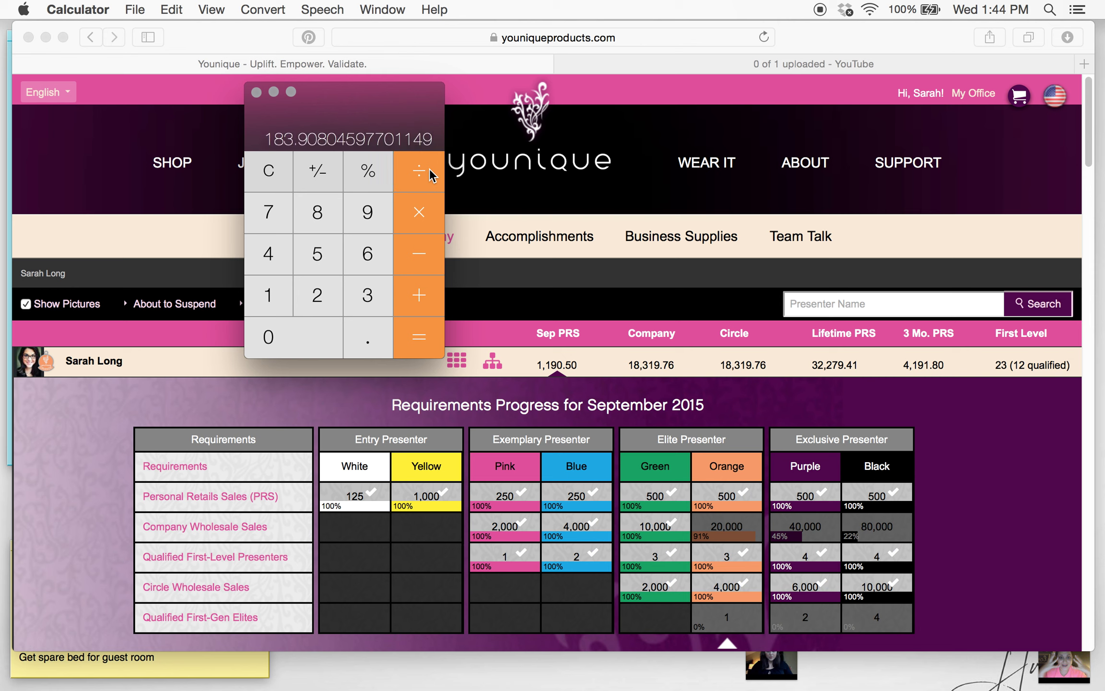
# Clear the calculator and multiply 184 items by the 29.00 retail price
pyautogui.click(277, 172)
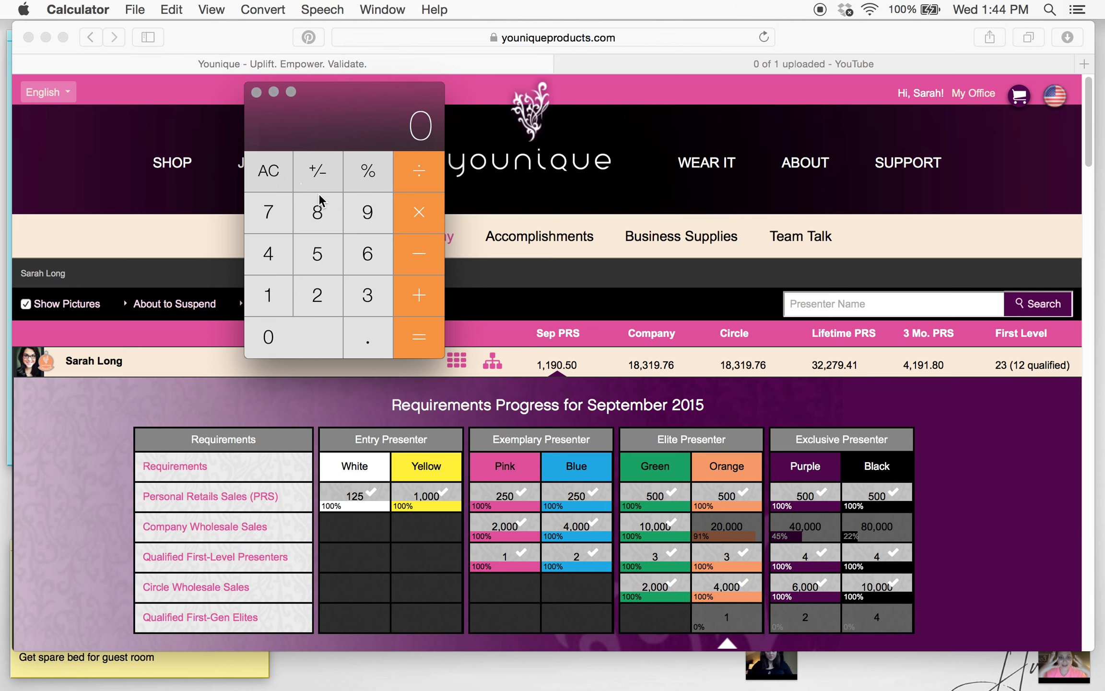
pyautogui.write('184')
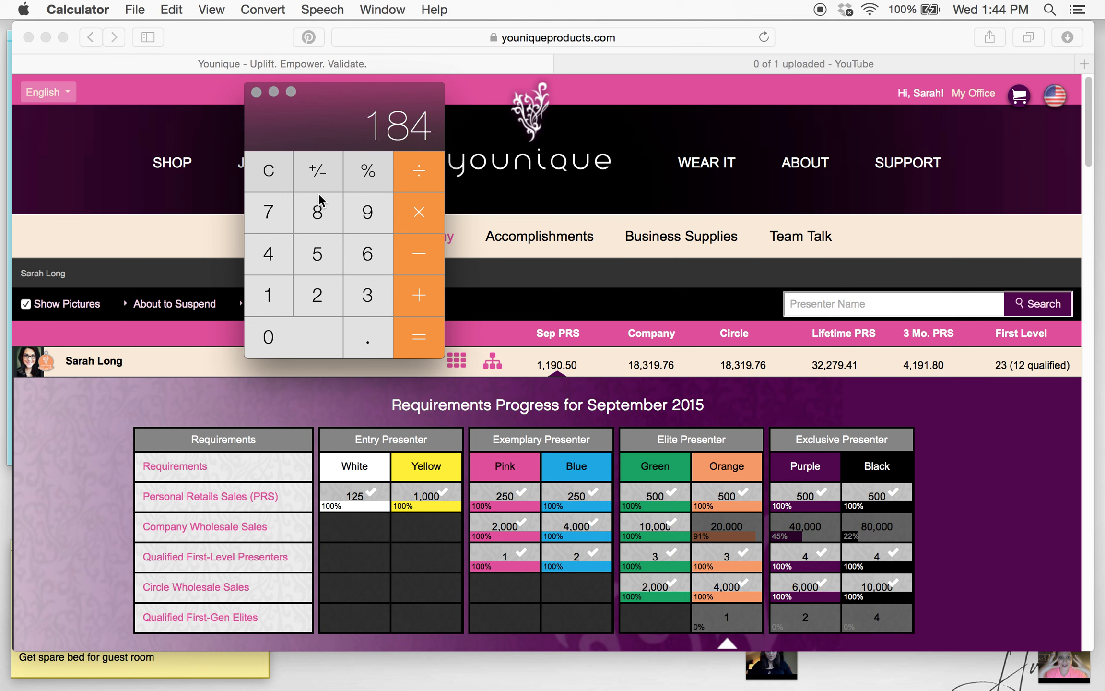
pyautogui.click(415, 220)
pyautogui.write('29.00')
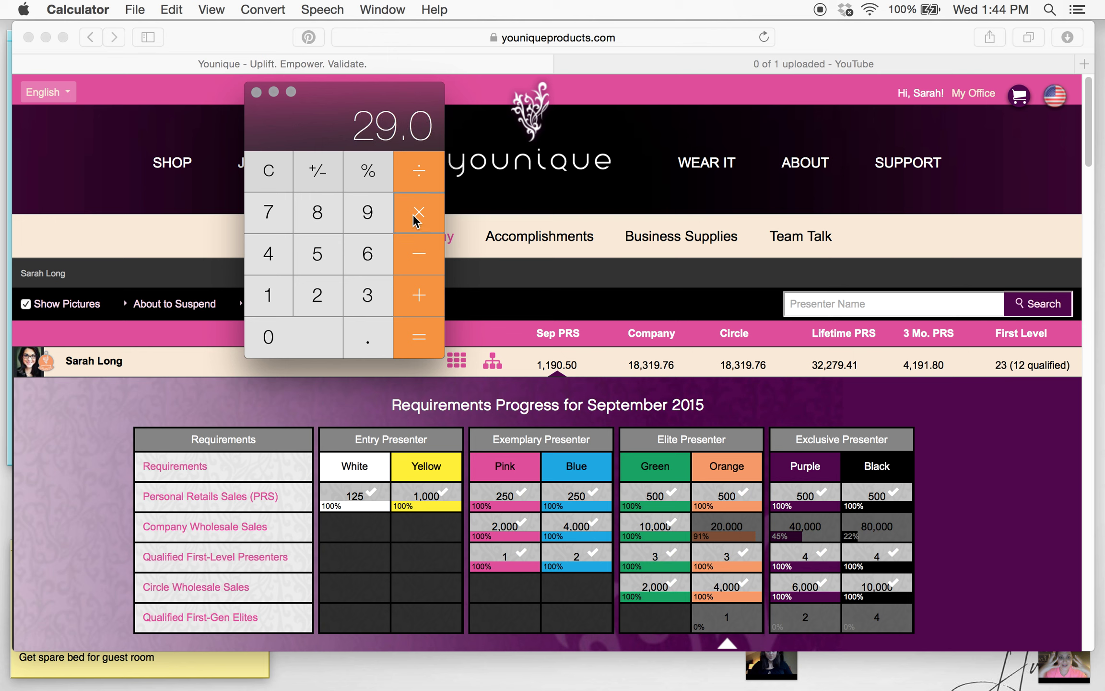
pyautogui.click(411, 341)
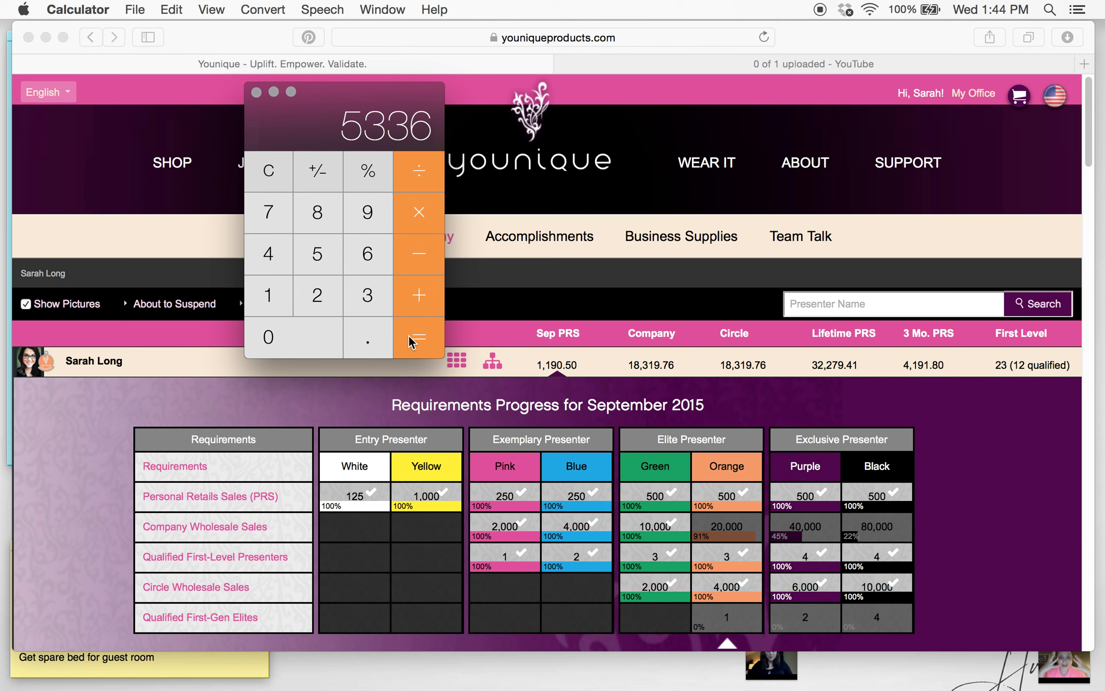
# Start a new calculation and divide the 4000 company wholesale requirement by 0.75
pyautogui.click(270, 172)
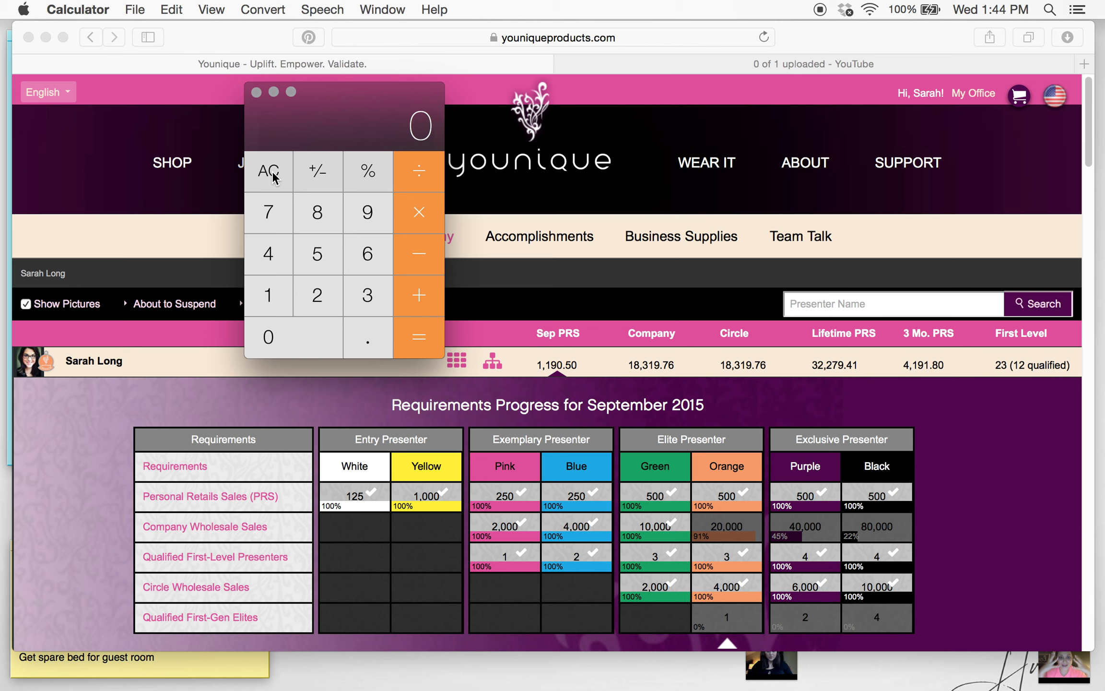
pyautogui.write('4000')
pyautogui.click(422, 173)
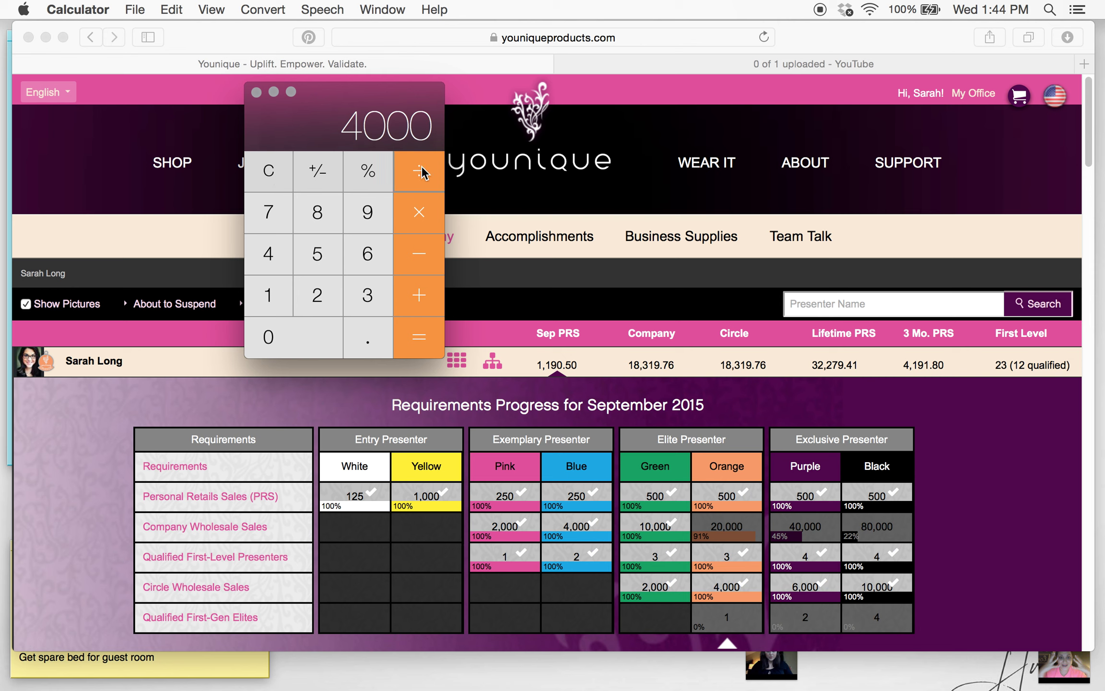
pyautogui.write('.75')
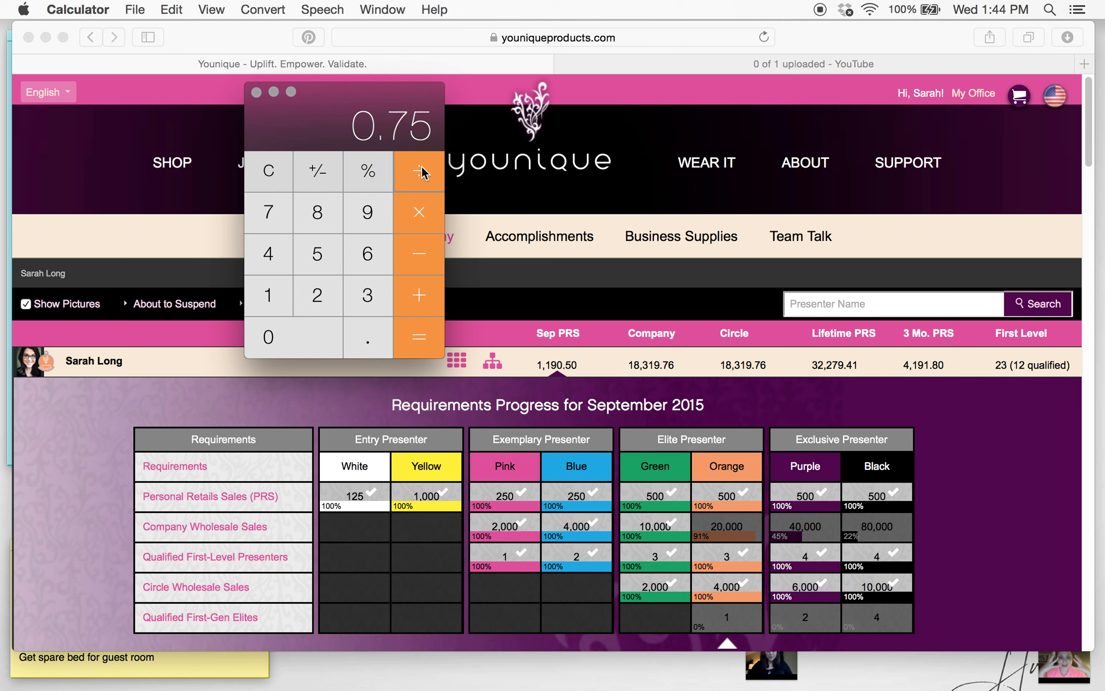
pyautogui.press('Return')
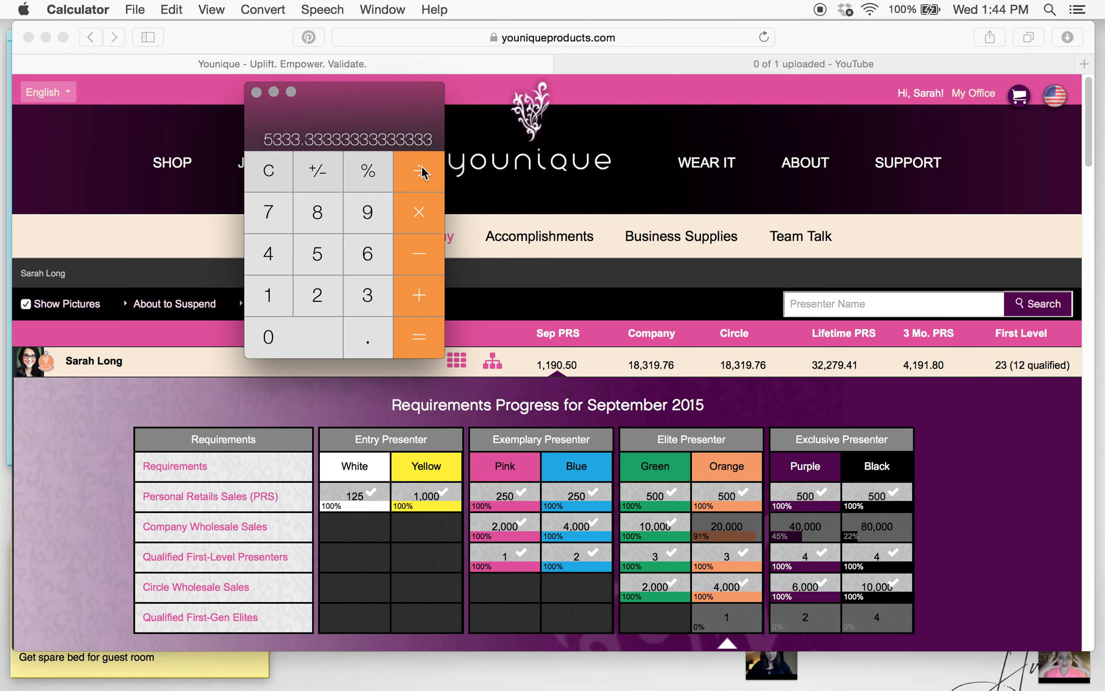
# Clear the calculator and add 25% to the wholesale price of 21.75
pyautogui.click(261, 176)
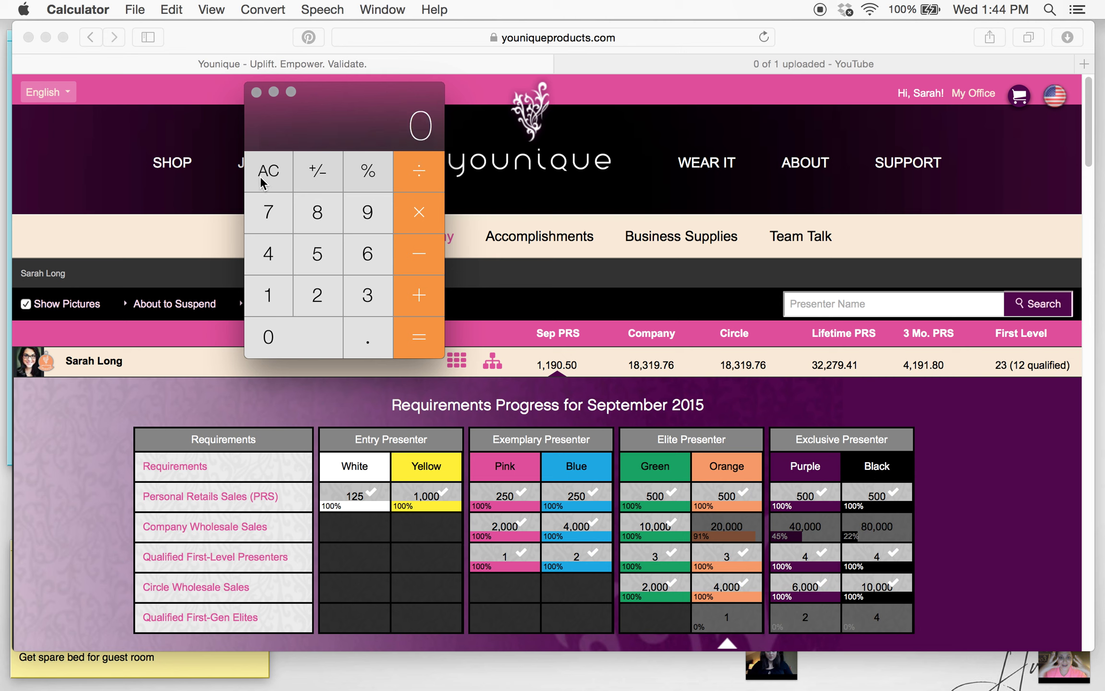
pyautogui.click(272, 174)
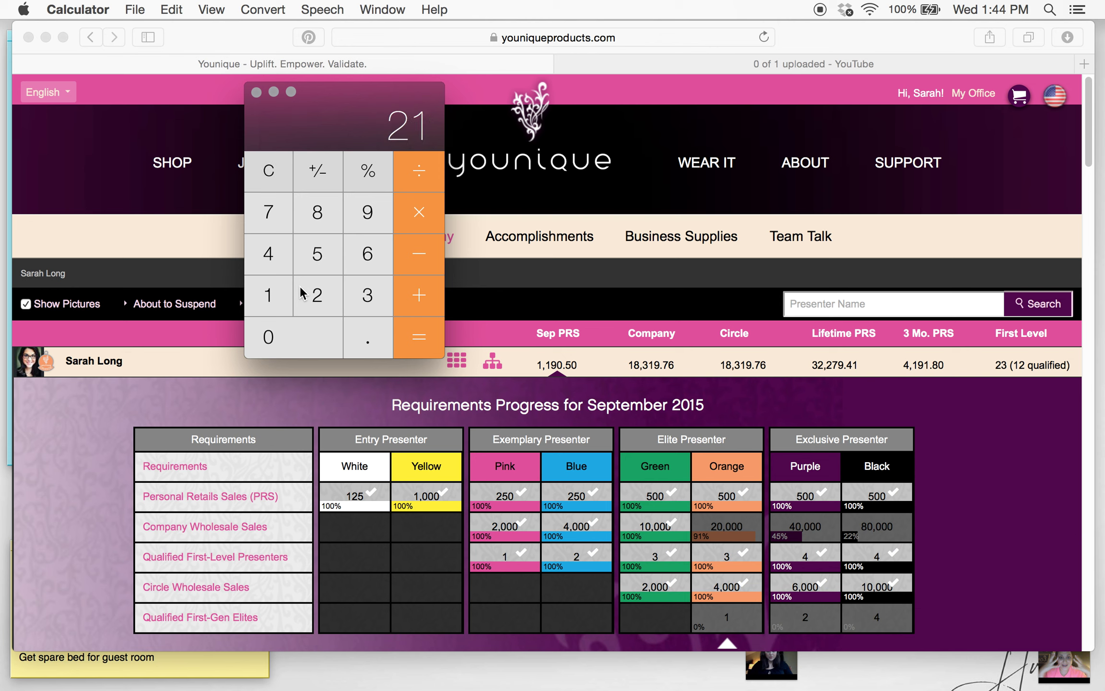
pyautogui.write('.75')
pyautogui.click(429, 293)
pyautogui.write('24')
pyautogui.press('BackSpace')
pyautogui.write('5')
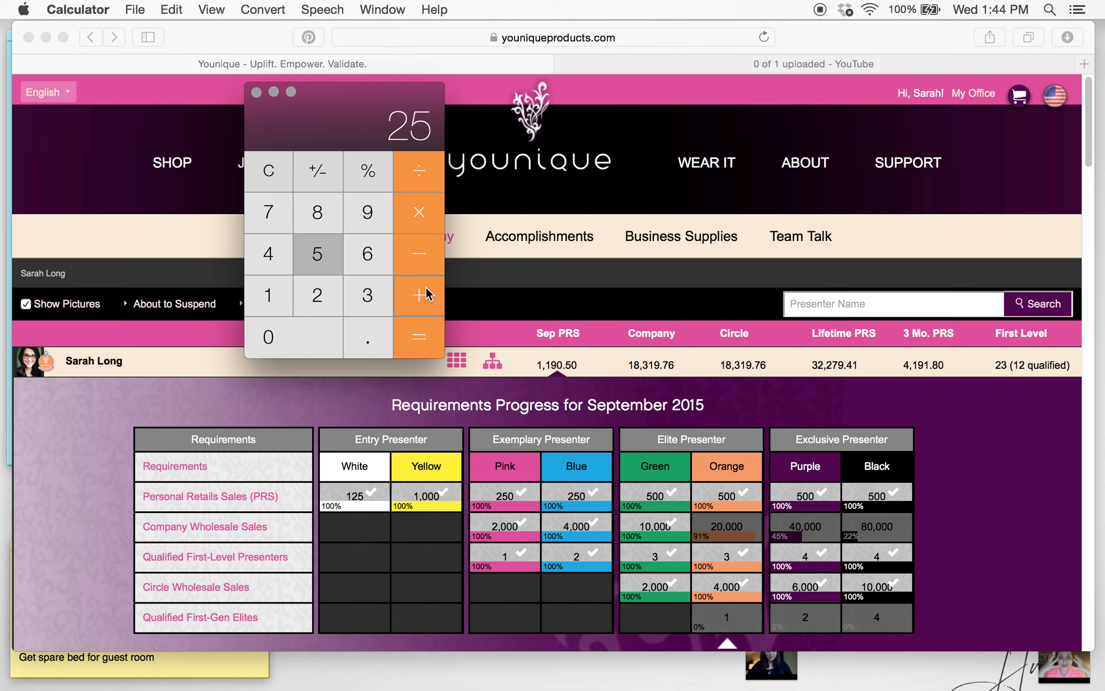
pyautogui.click(365, 173)
pyautogui.click(428, 336)
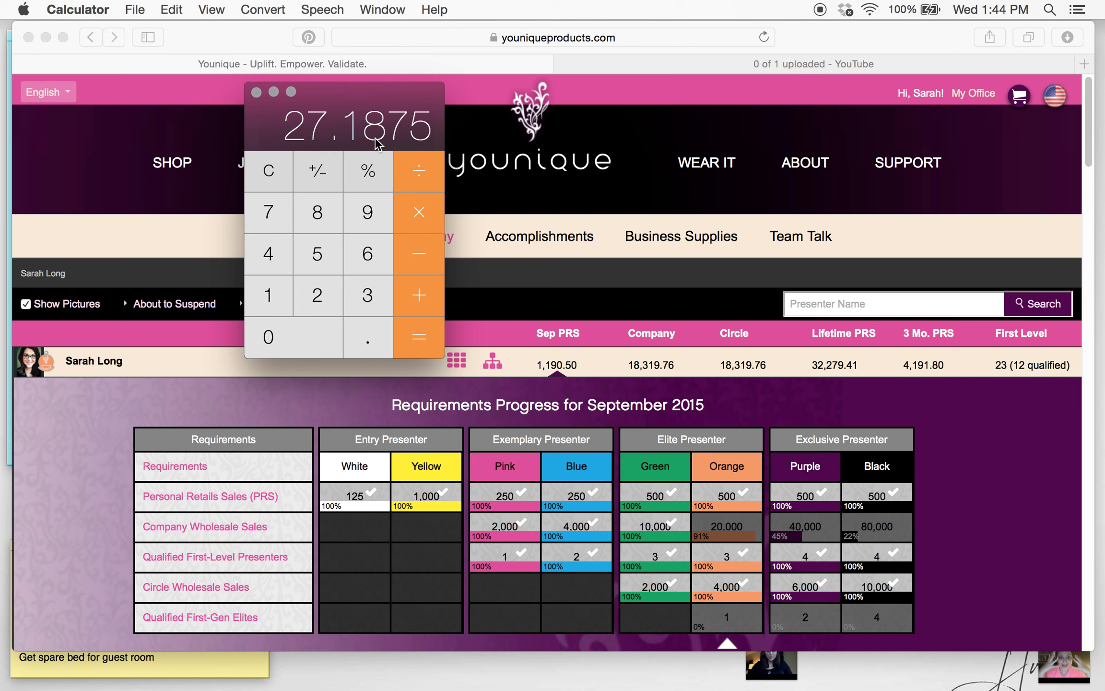
# Start a new calculation and add 25% to 10000
pyautogui.click(270, 172)
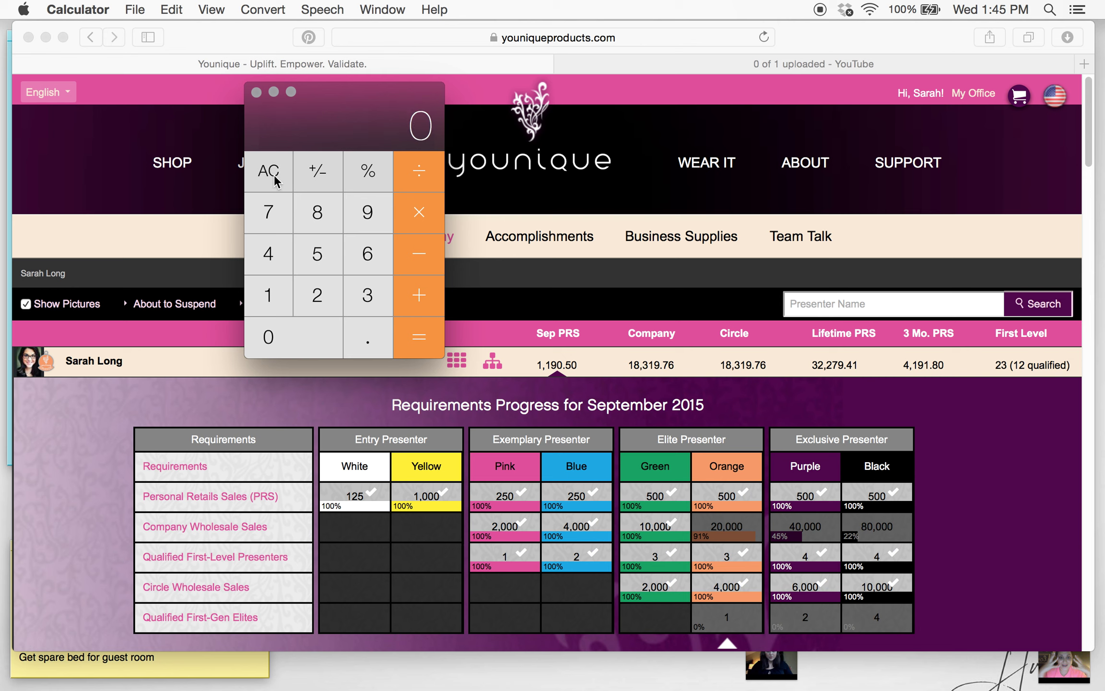
pyautogui.write('10000')
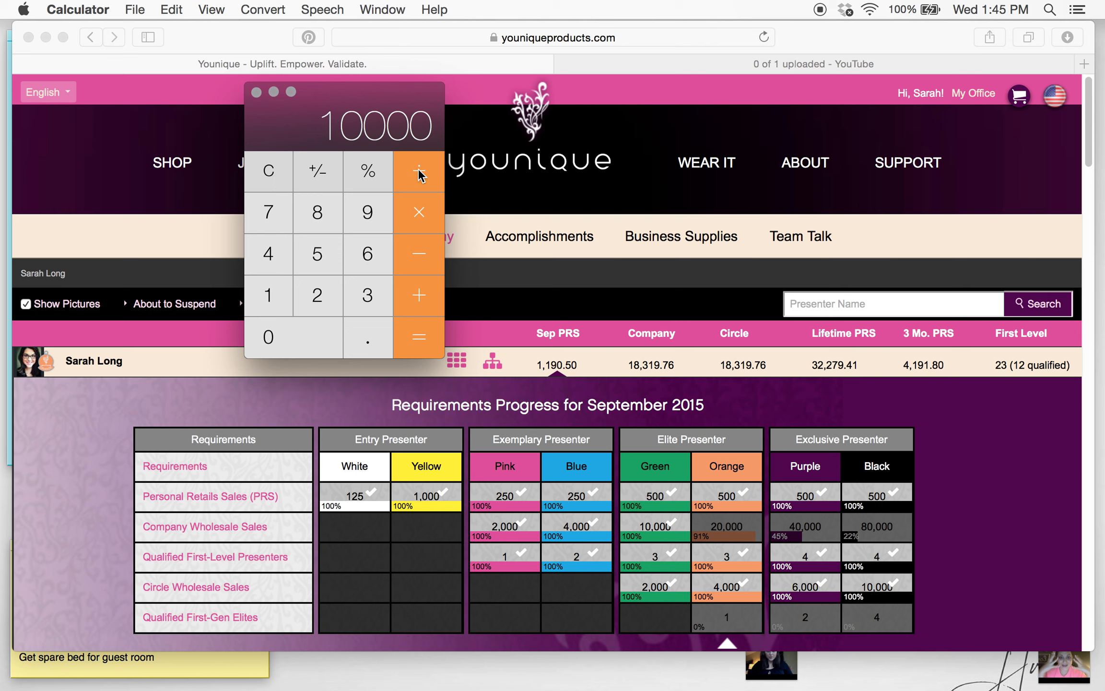
pyautogui.click(418, 297)
pyautogui.click(329, 297)
pyautogui.click(324, 238)
pyautogui.click(368, 172)
pyautogui.click(419, 342)
# Clear the calculator and close it to return to the Younique requirements page
pyautogui.click(270, 177)
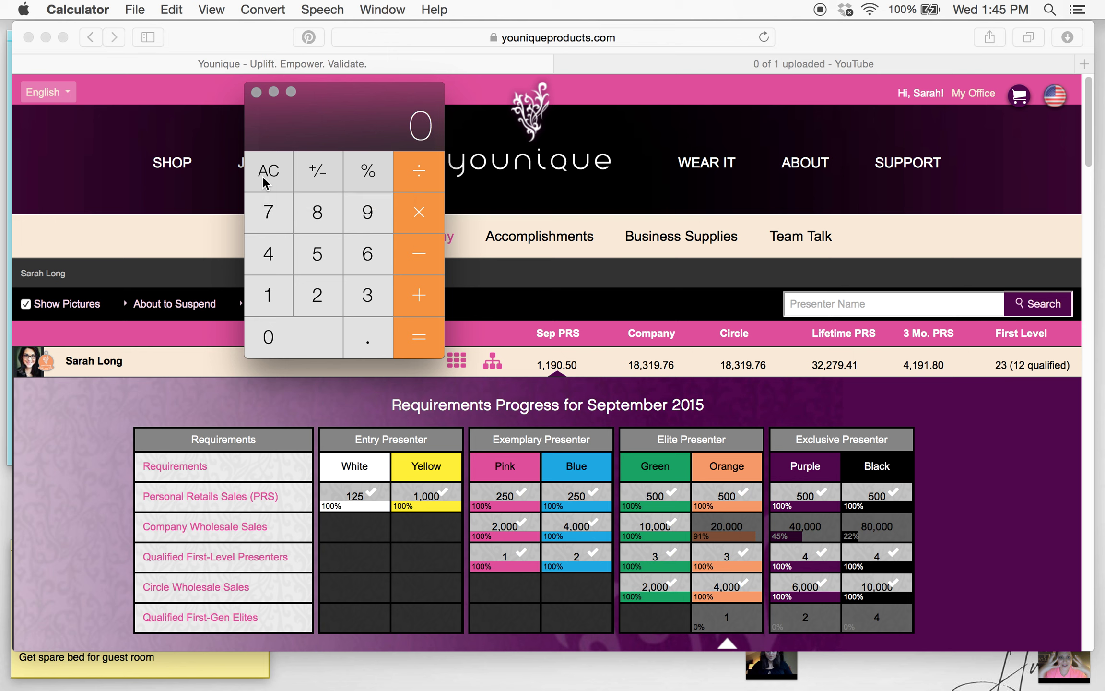
pyautogui.click(257, 92)
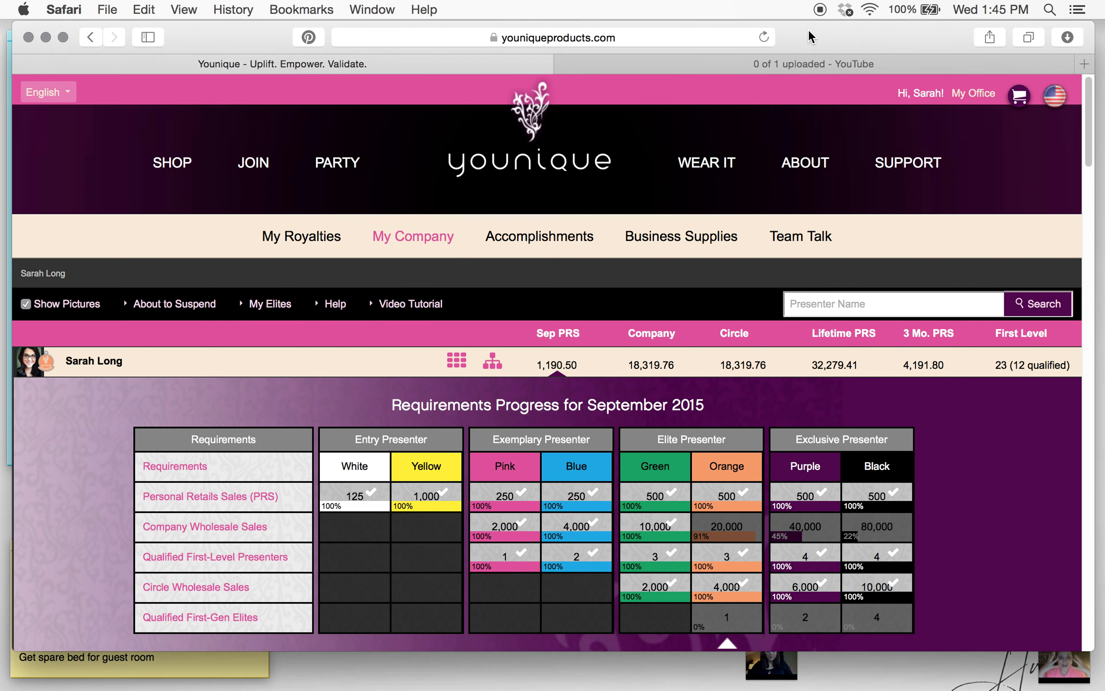